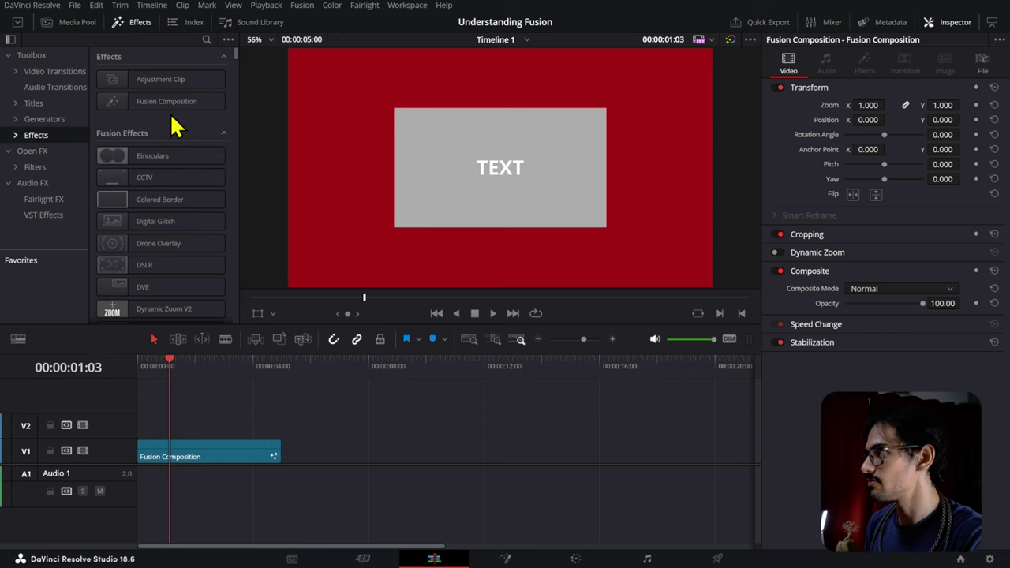
Add a second Fusion Composition clip to video track V1, after the existing composition with a gap between them.
click(150, 115)
drag(150, 115, 352, 479)
click(371, 460)
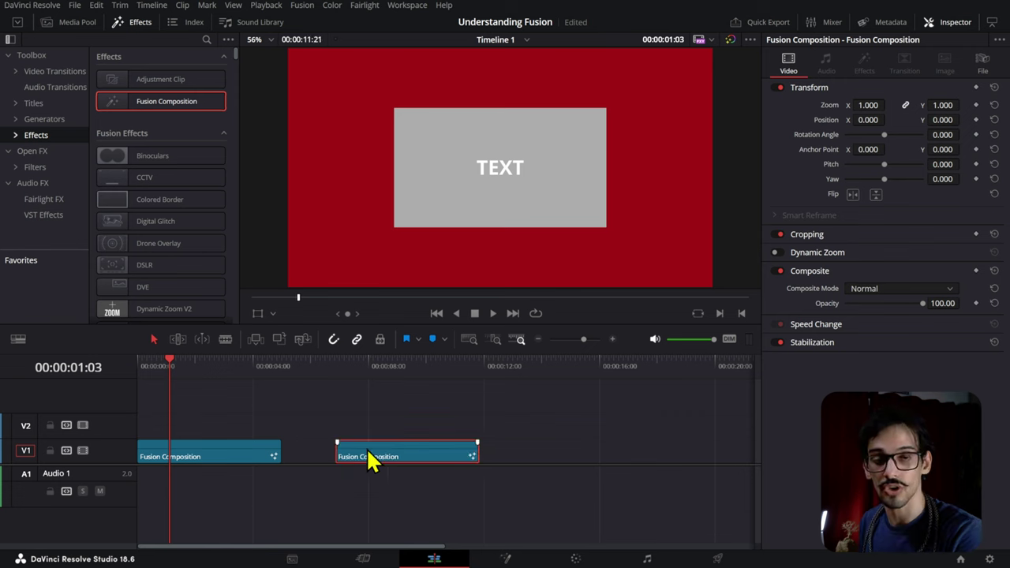
Move the playhead over the new Fusion Composition clip and open that clip in the Fusion page.
click(390, 366)
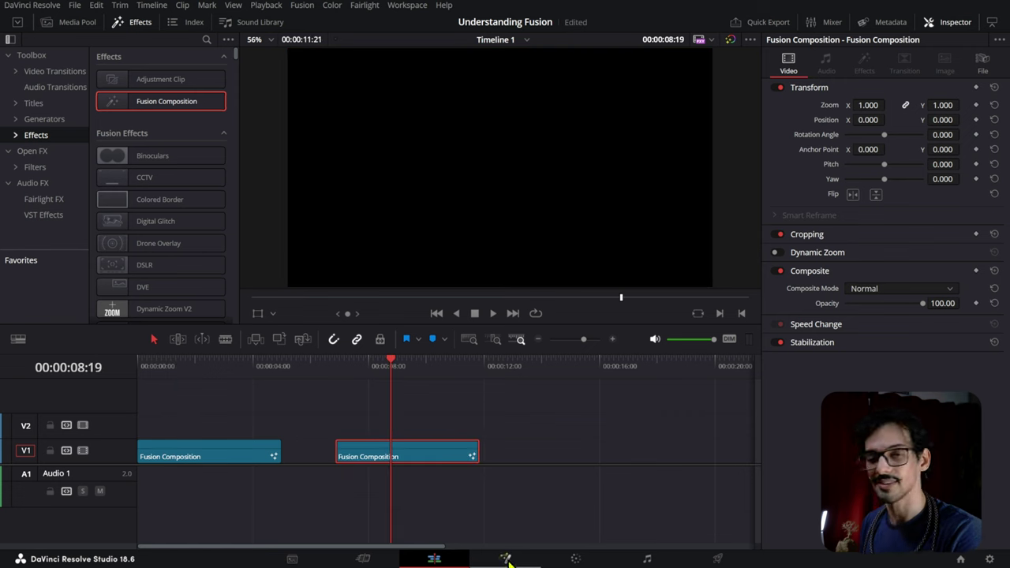
right_click(392, 448)
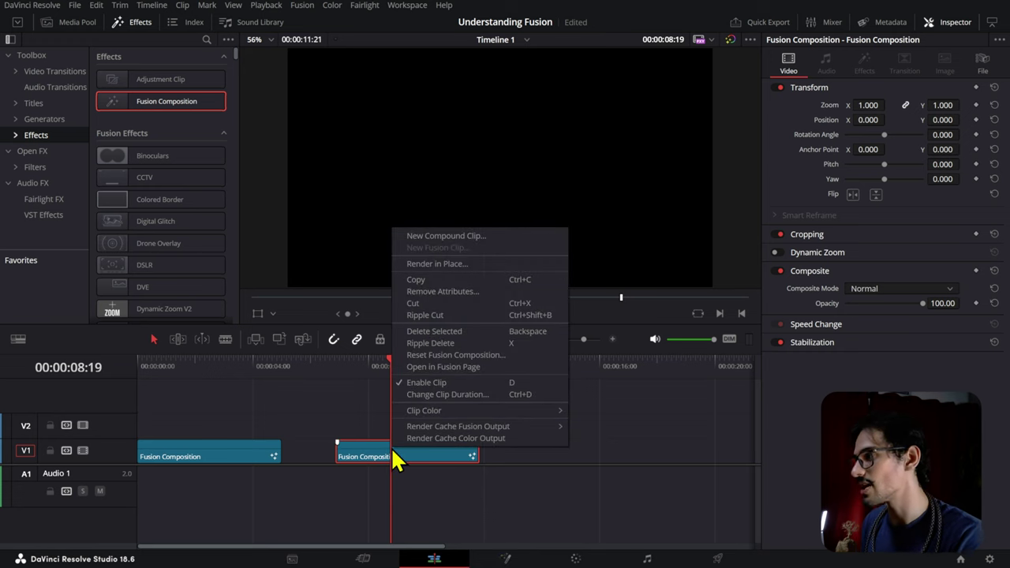
click(457, 368)
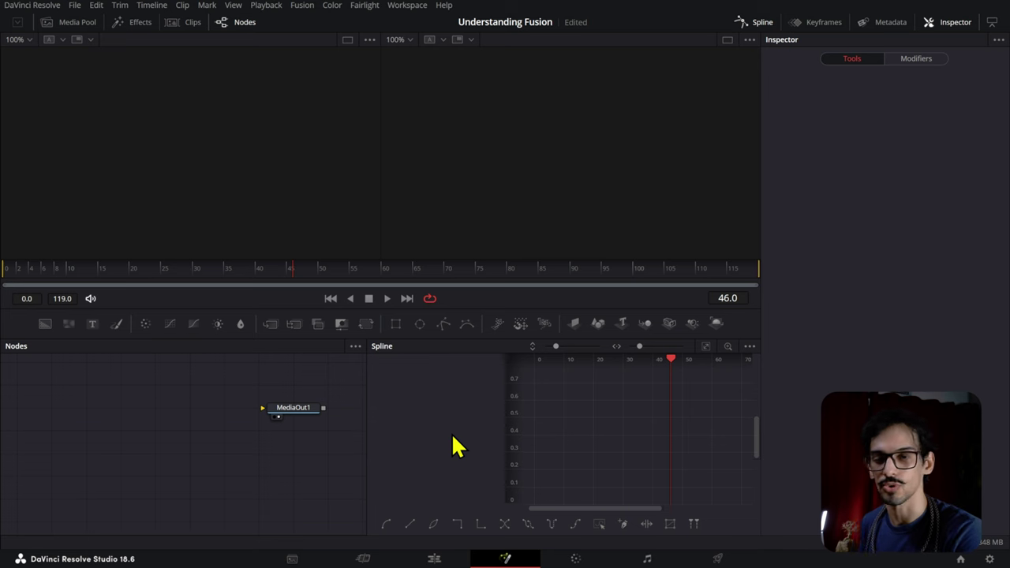
Simplify the Fusion layout by hiding the Spline editor and switching to a single viewer, and shift MediaOut1 slightly in the node graph.
click(759, 23)
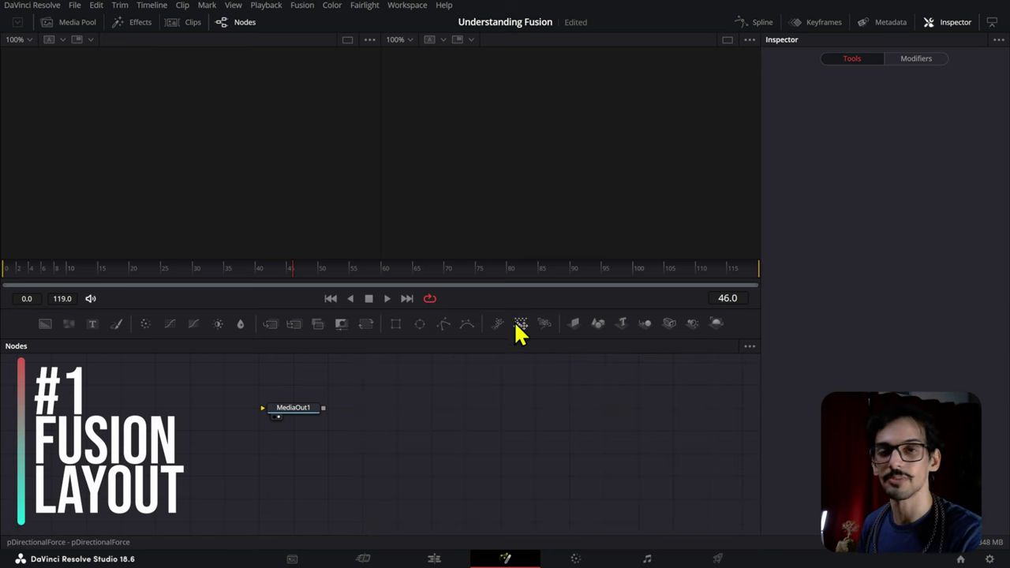
drag(316, 413, 355, 423)
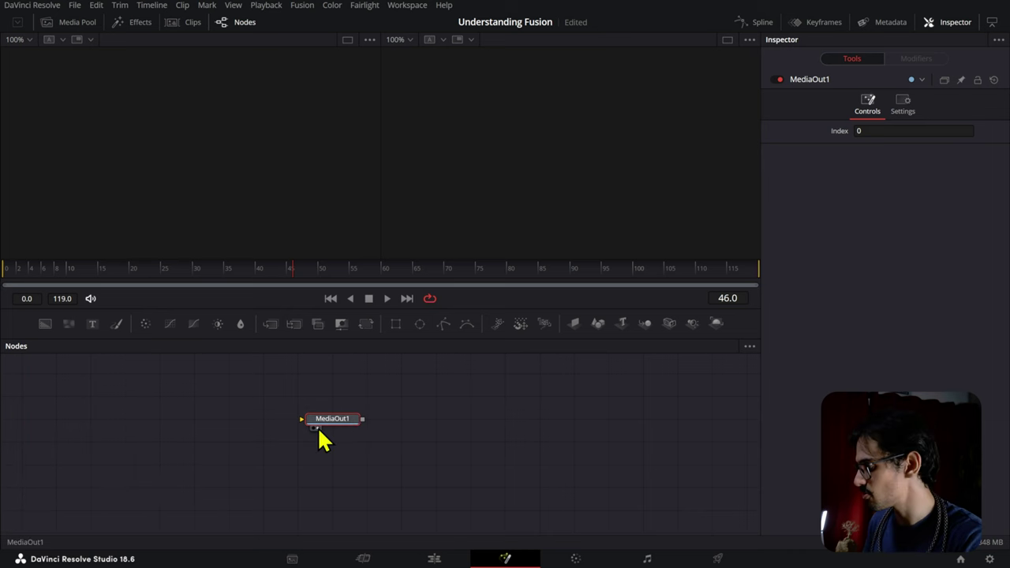
click(726, 40)
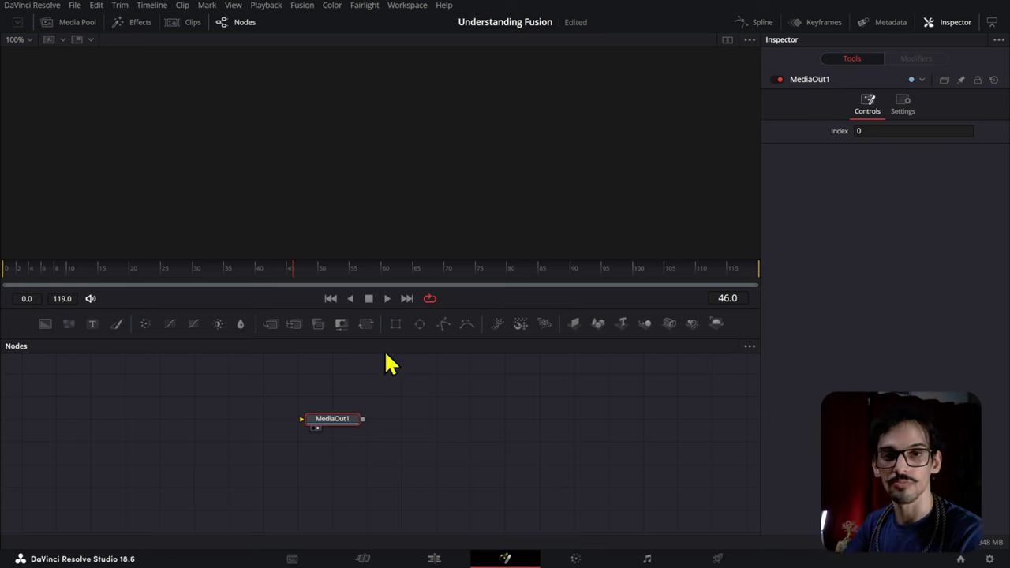
Add a Background node to the node graph and connect its output to MediaOut1.
click(225, 398)
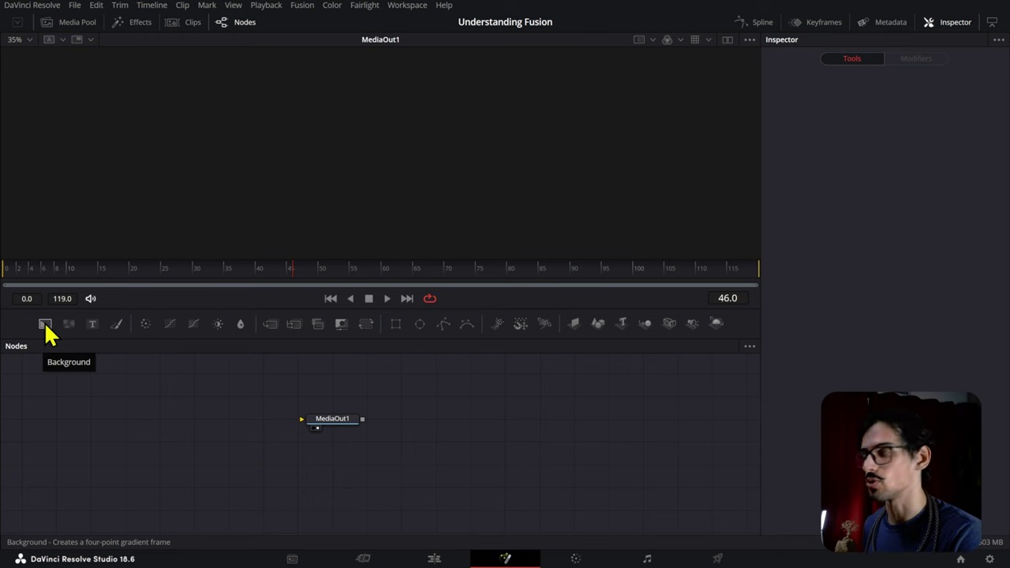
drag(45, 330, 103, 421)
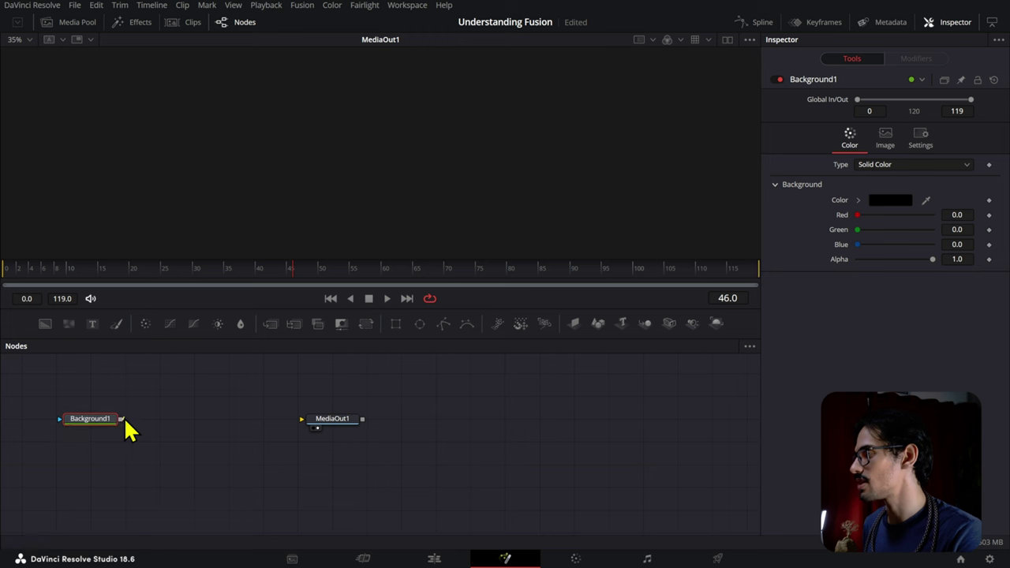
drag(131, 419, 363, 423)
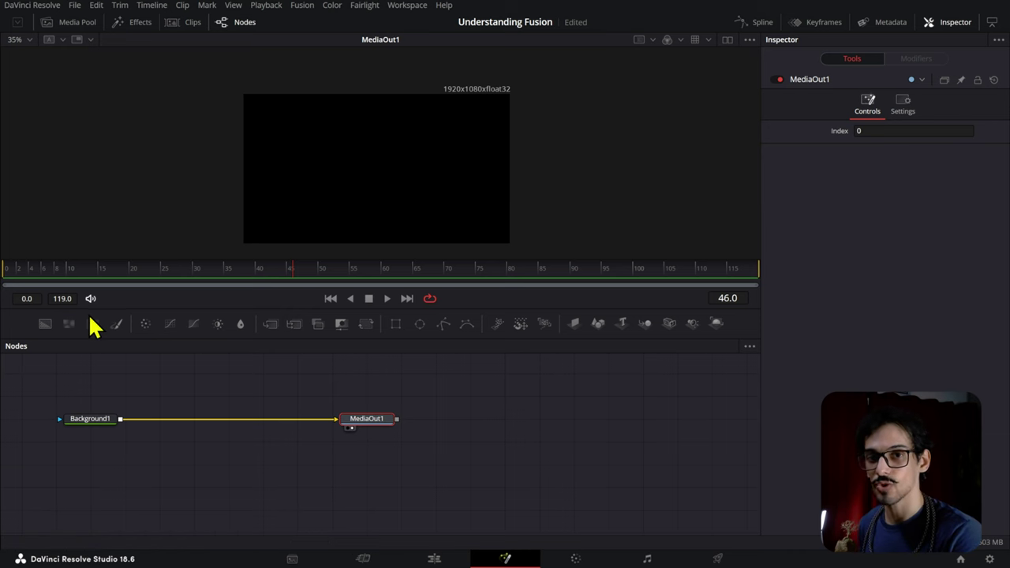
Show the Effects library and browse its tool categories, from masks through paint and particles to shapes.
click(126, 23)
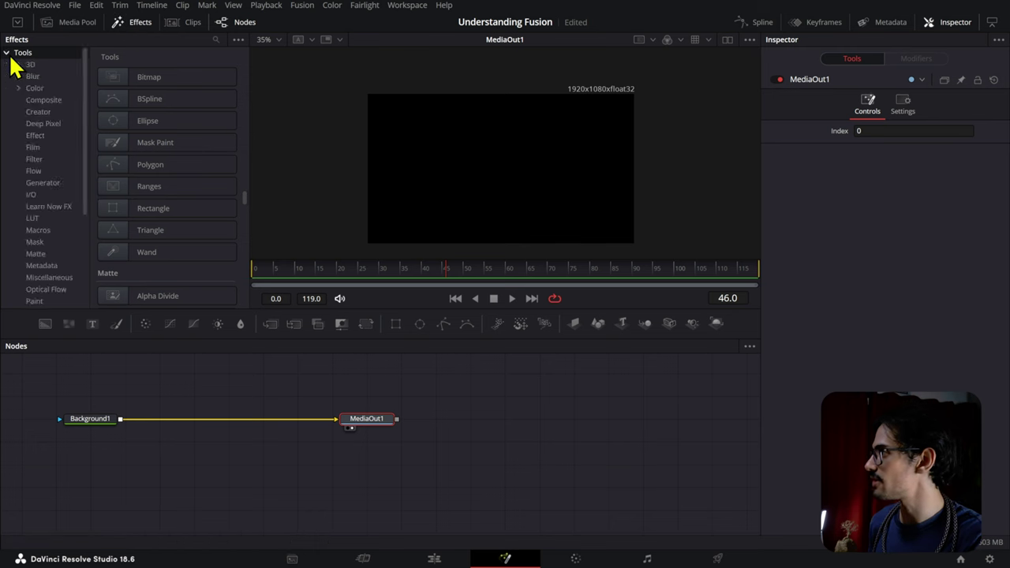
scroll(128, 90, down, 10)
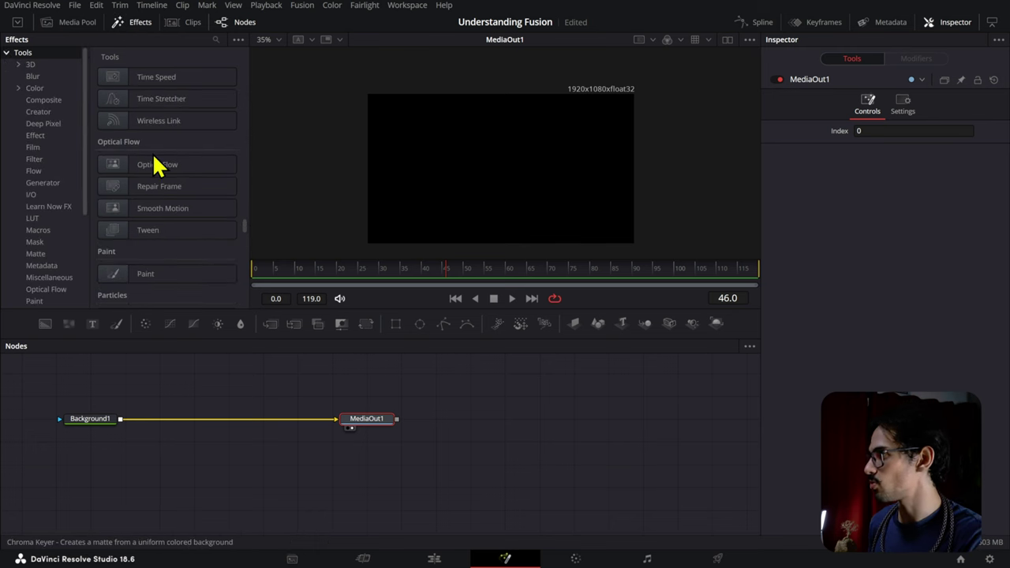
scroll(155, 164, down, 3)
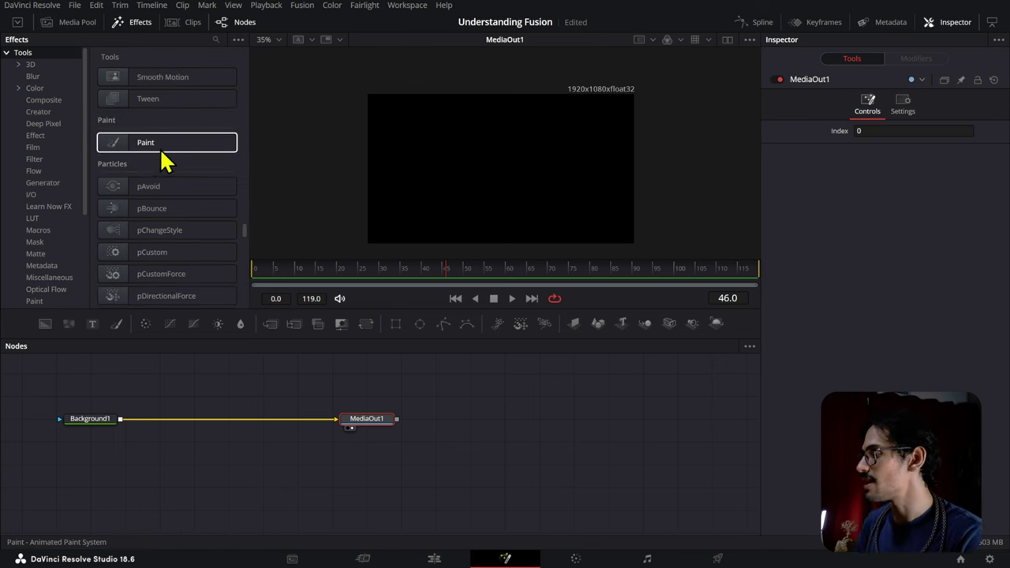
scroll(177, 150, down, 8)
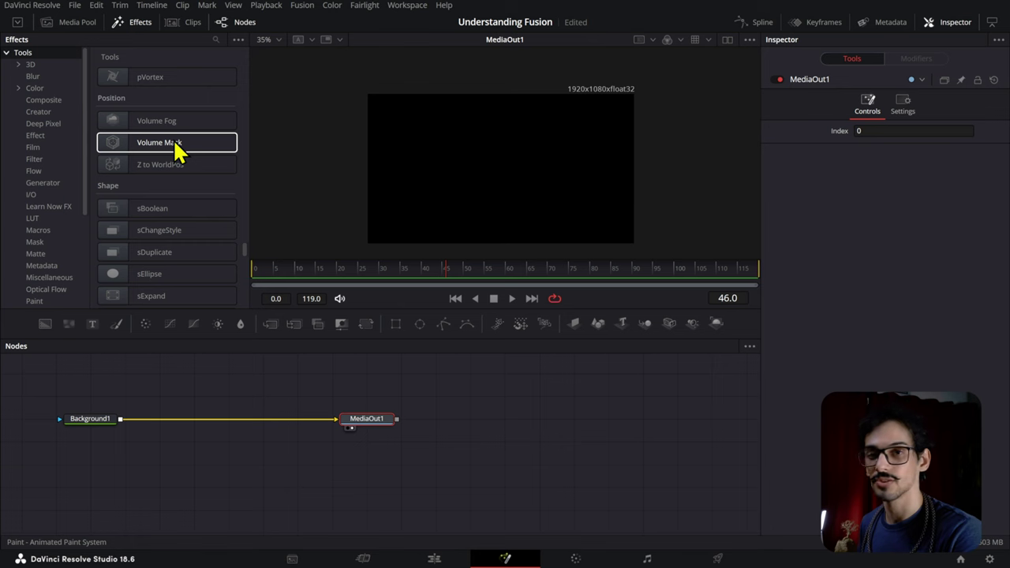
scroll(175, 150, down, 6)
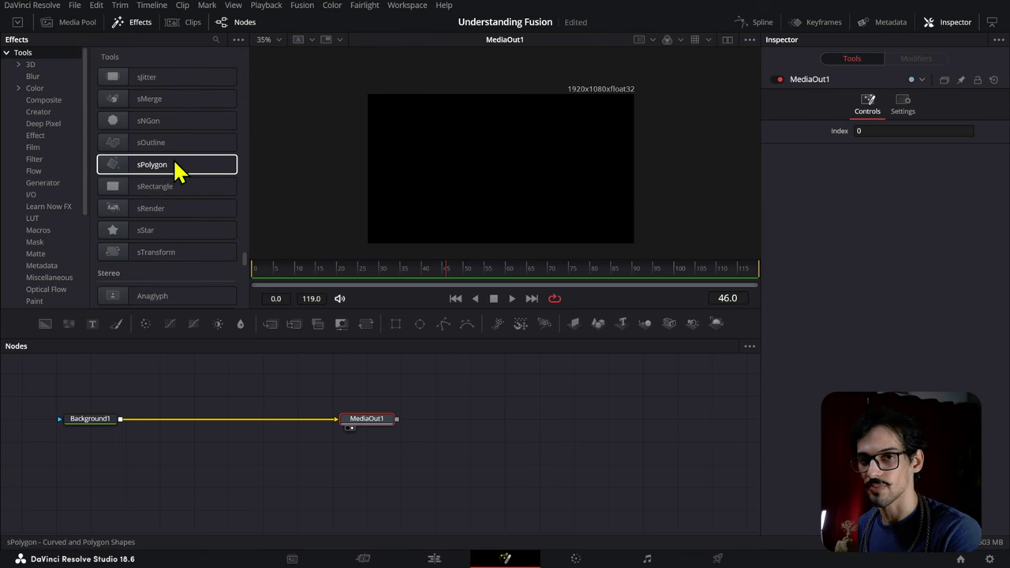
Search the tool list for "text", add a Text+ node, and place it above the connection between Background1 and MediaOut1.
click(409, 404)
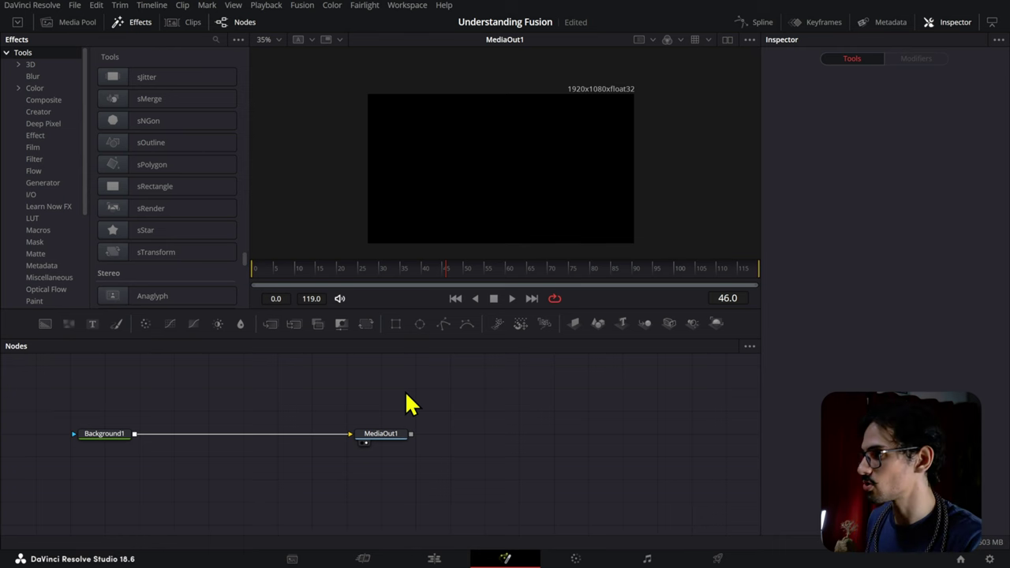
key(shift+space)
text(tex)
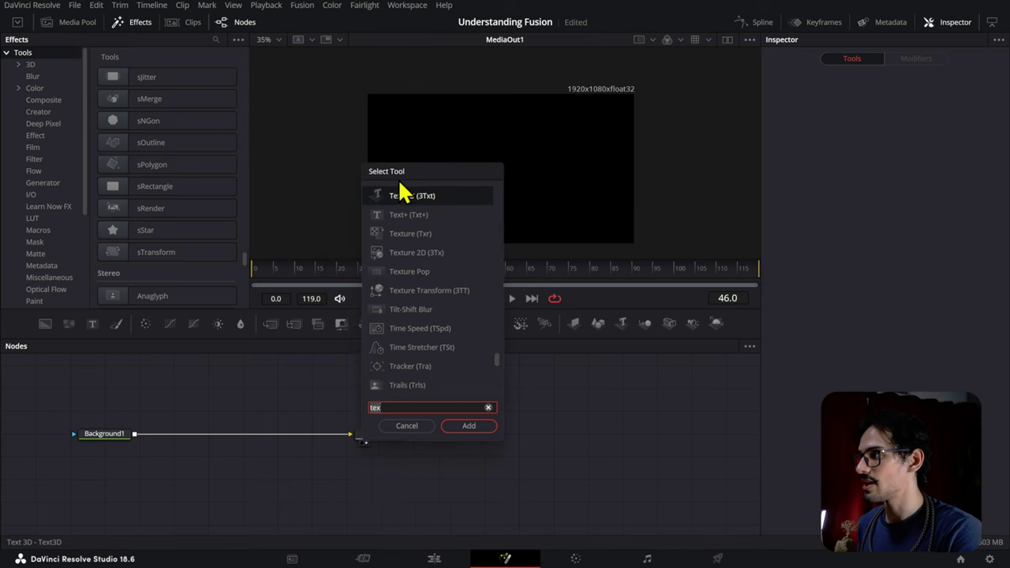
click(401, 408)
key(BackSpace)
key(BackSpace)
key(BackSpace)
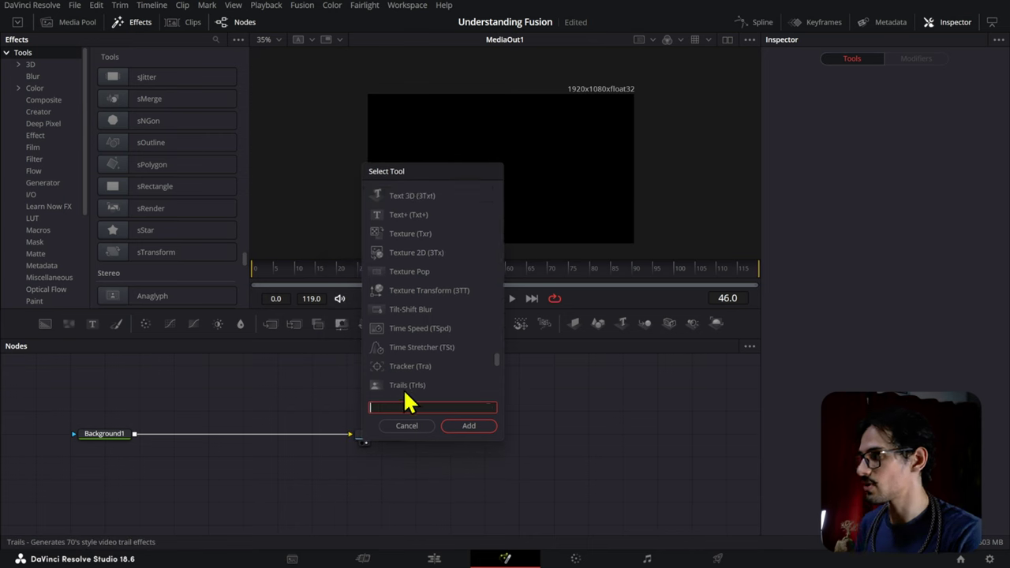
text(text)
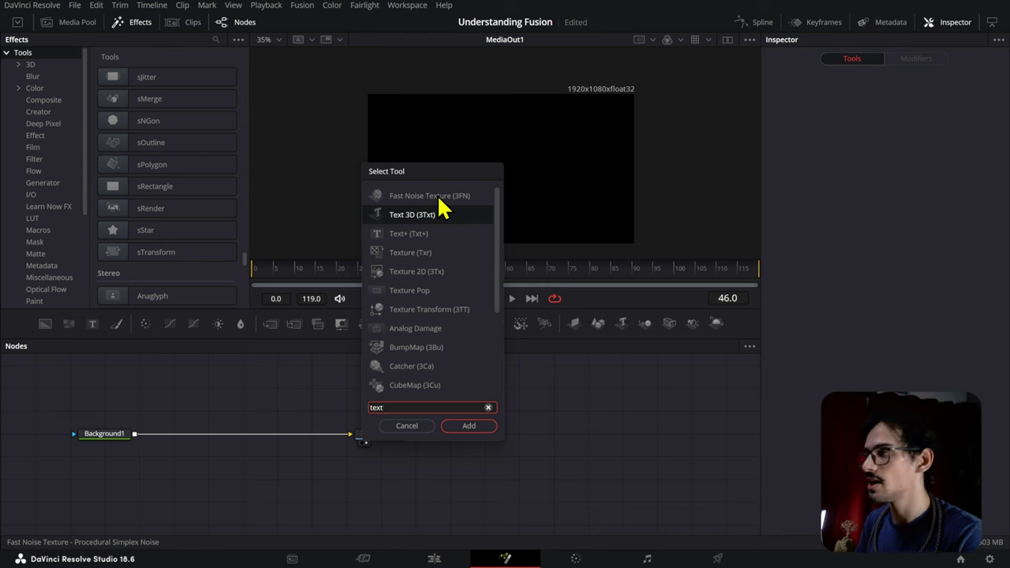
key(Down)
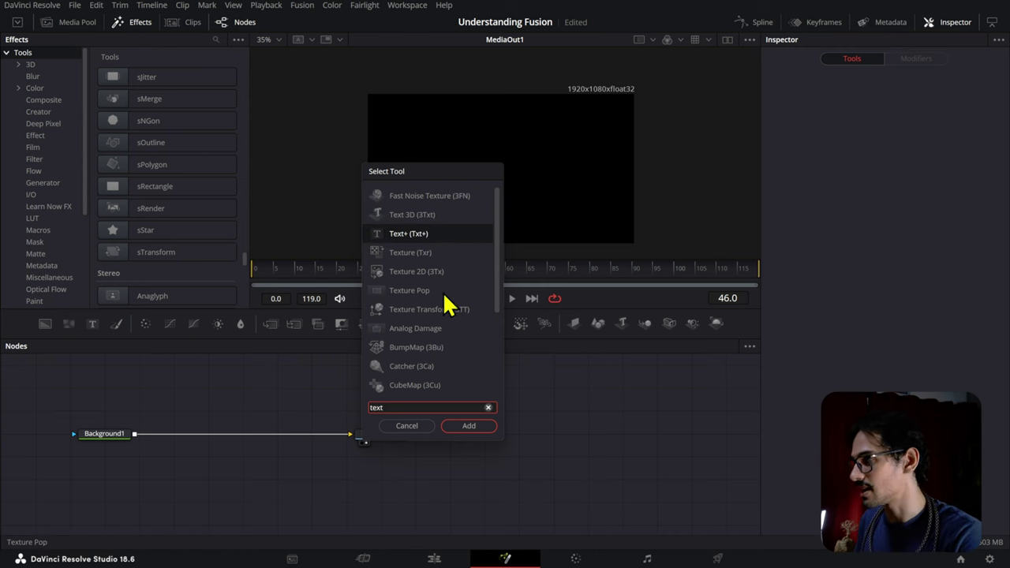
click(474, 426)
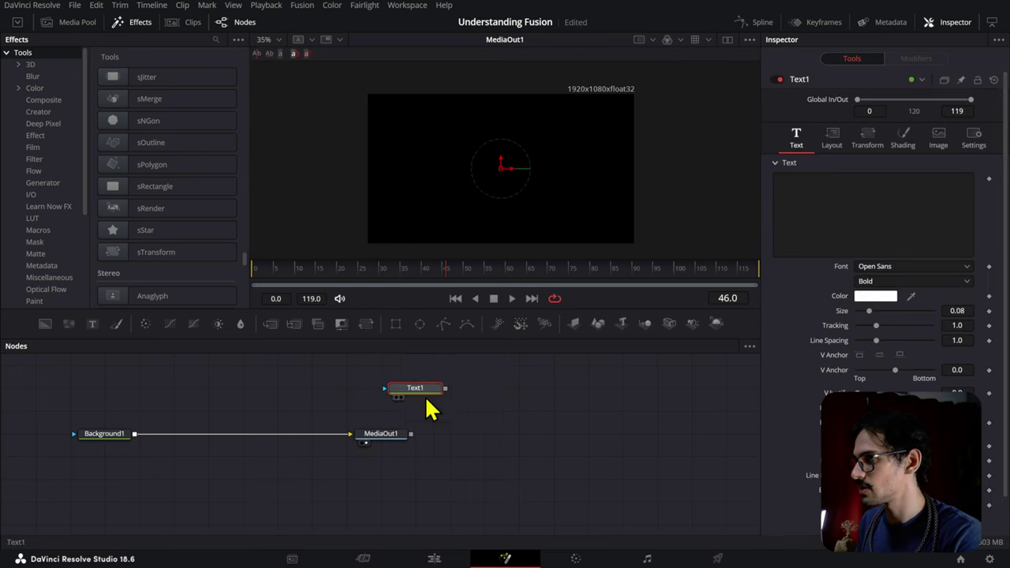
drag(426, 400, 240, 372)
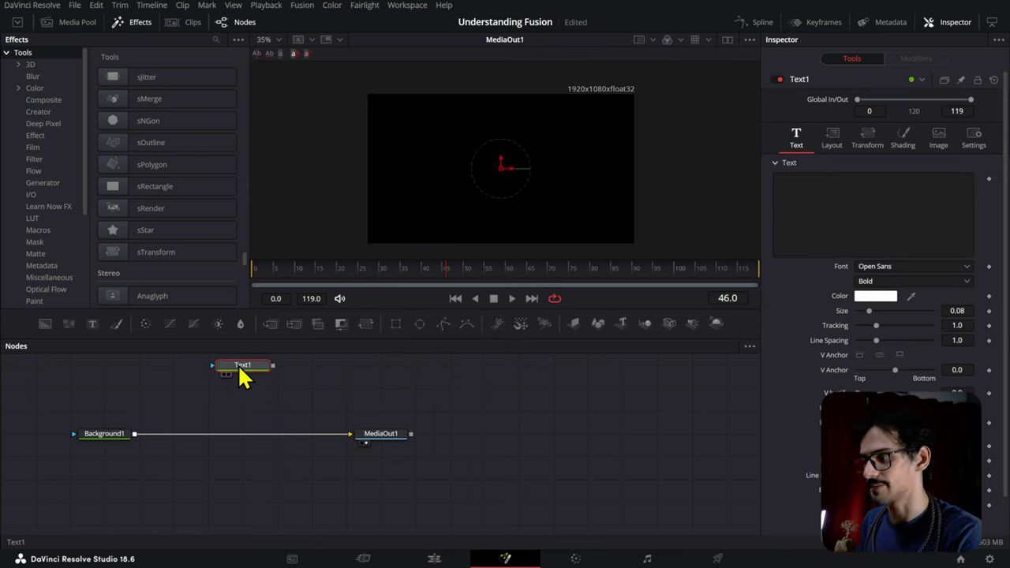
Examine the Background1 node's Image, Settings and Color parameters.
click(115, 434)
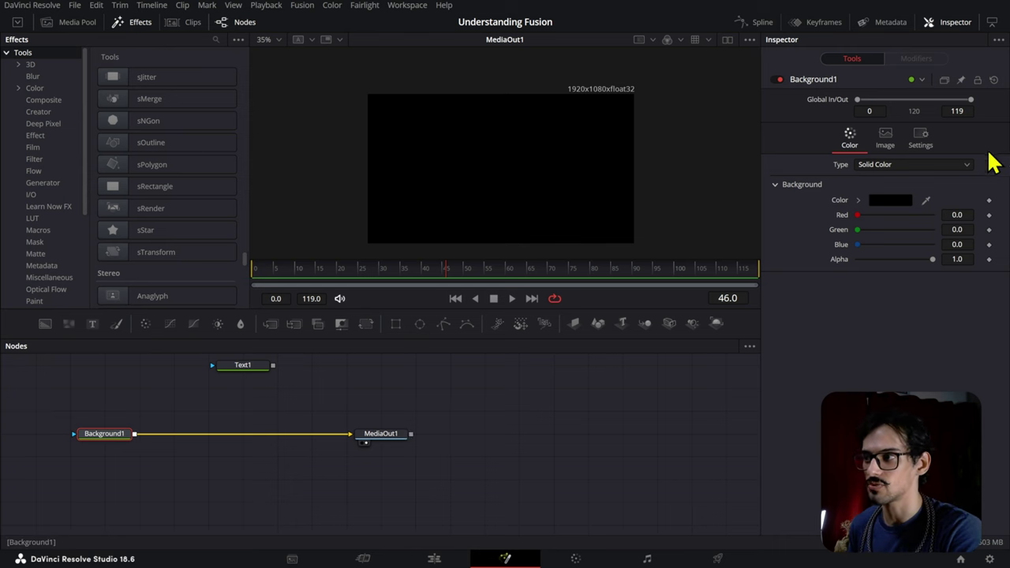
click(886, 142)
click(915, 142)
click(859, 141)
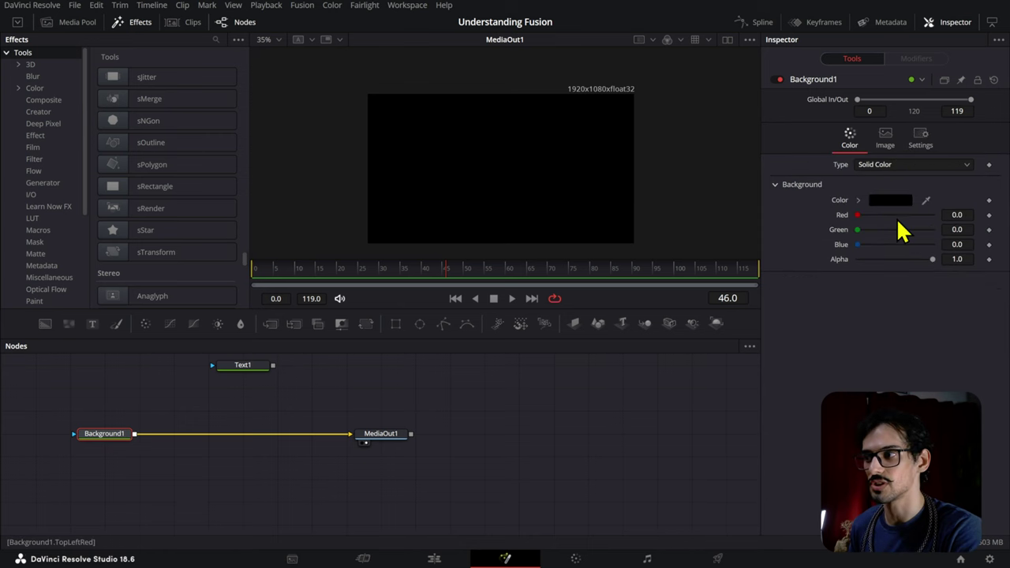
drag(857, 215, 841, 230)
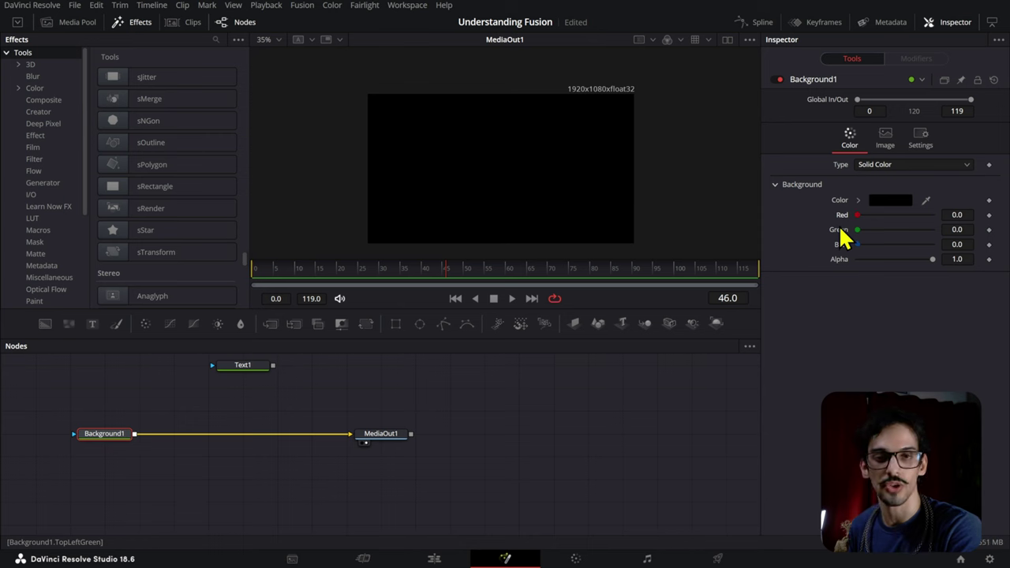
Move the Background1 node slightly lower in the node graph, below the level of MediaOut1.
click(261, 365)
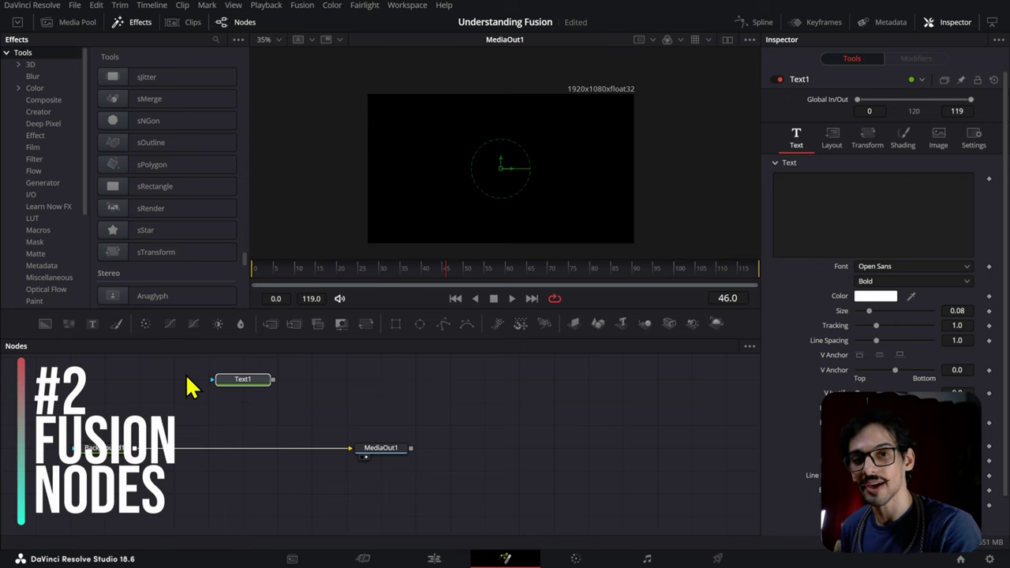
click(126, 450)
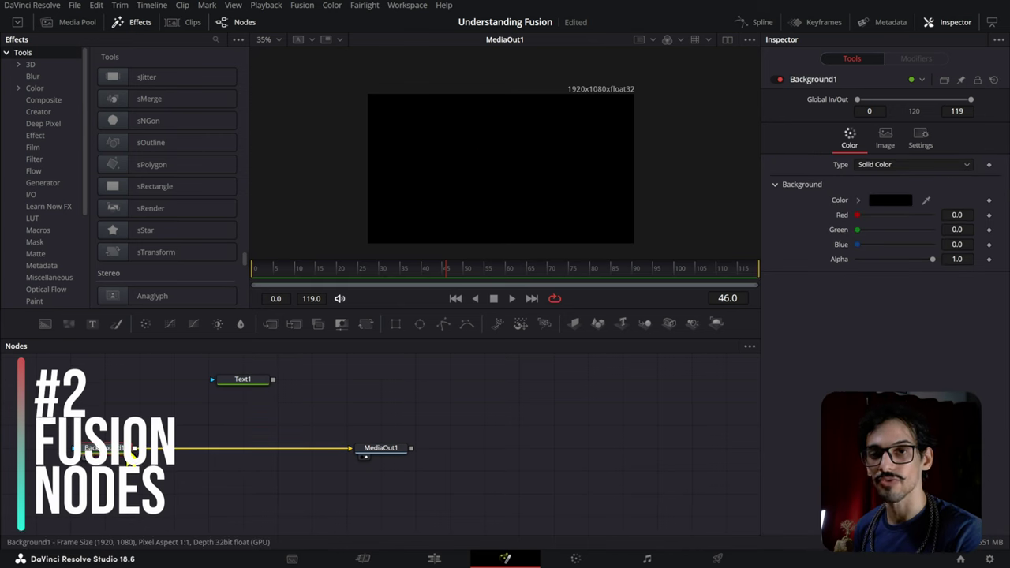
drag(127, 454, 124, 476)
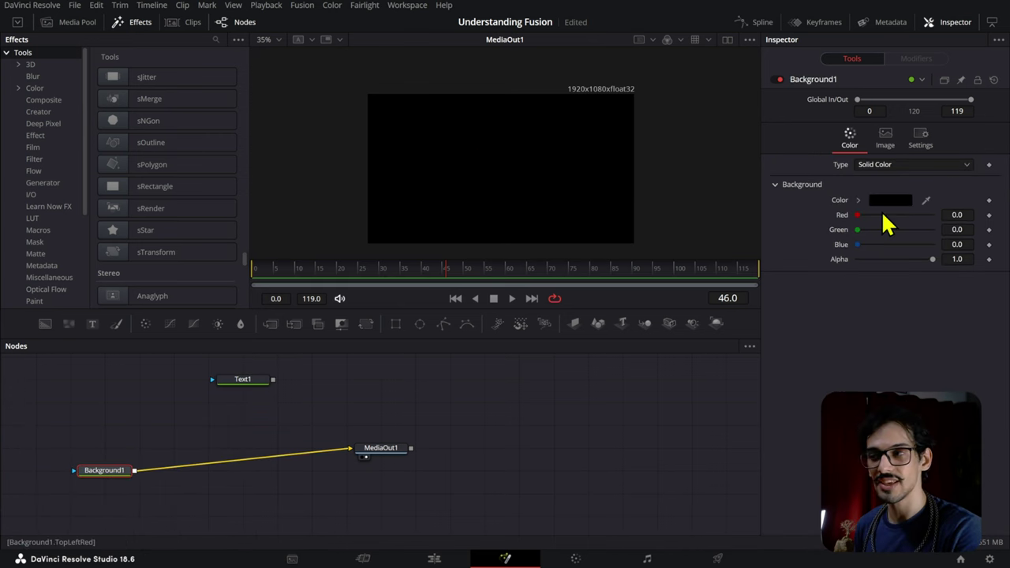
Try making Background1 fully transparent with an Alpha of 0, and restore its Alpha to 1.0.
drag(931, 259, 826, 259)
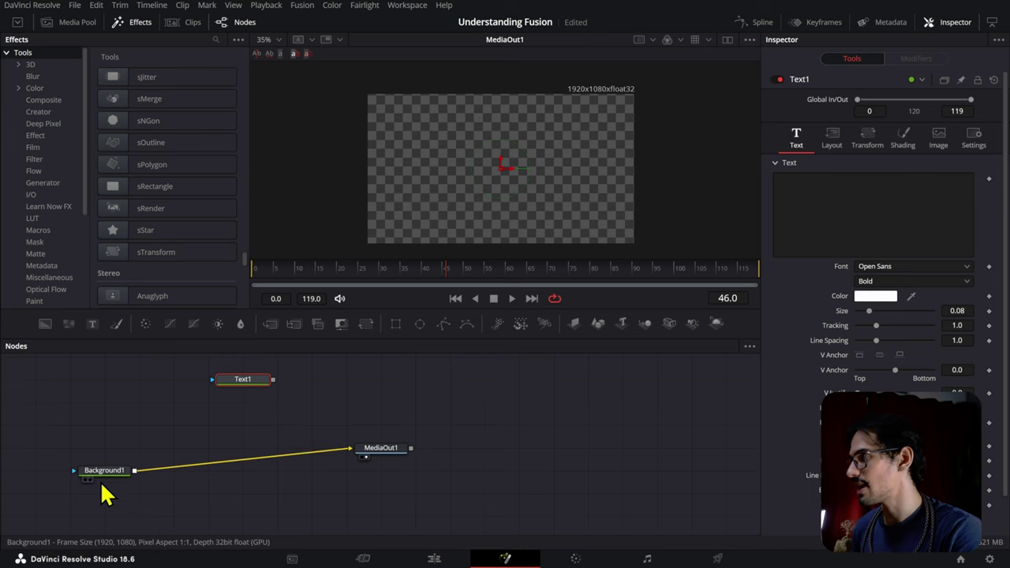
click(101, 478)
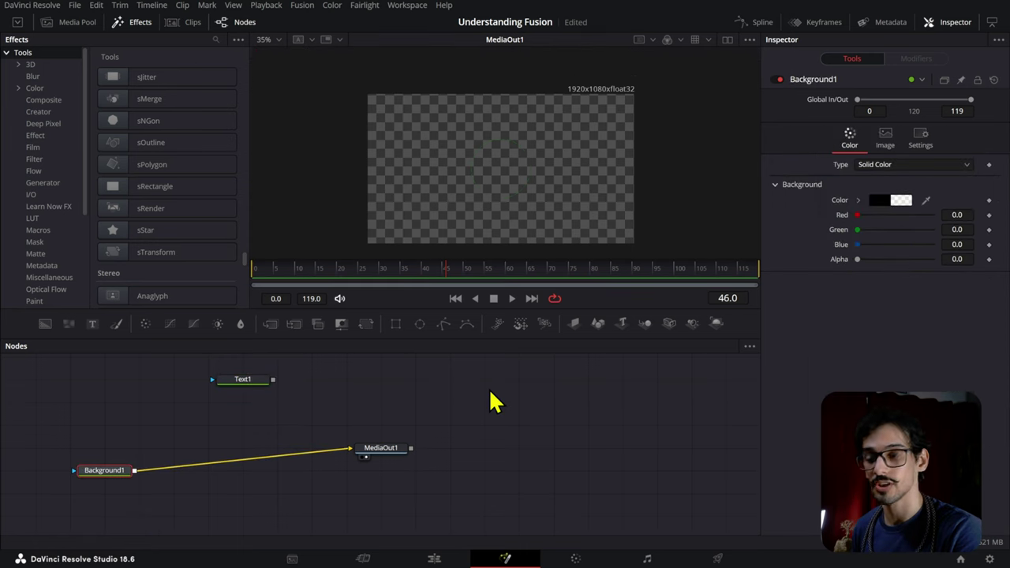
double_click(857, 259)
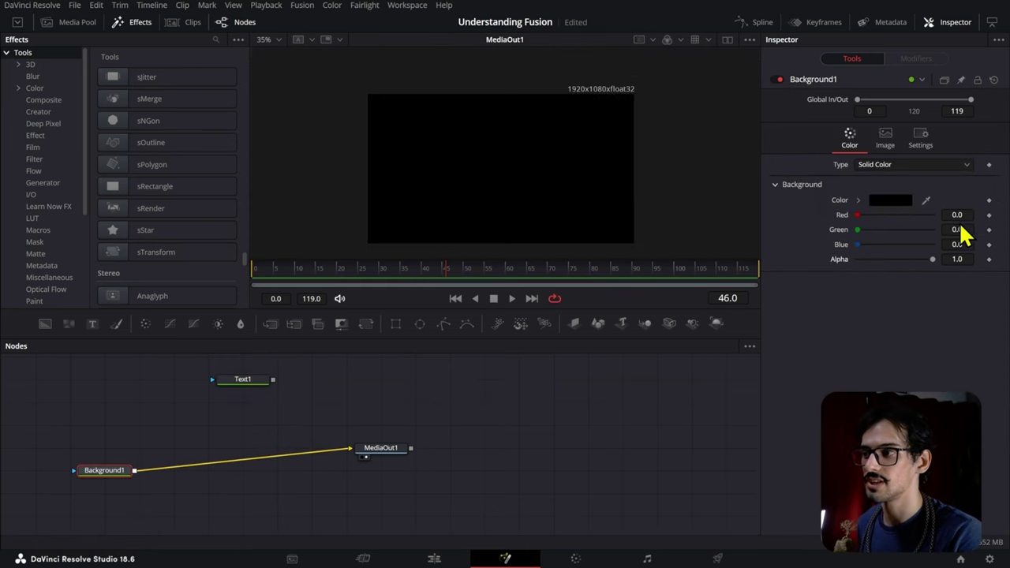
Set the Background1 color to dark red (#590000), with Red at 0.349019.
drag(957, 215, 975, 214)
click(890, 200)
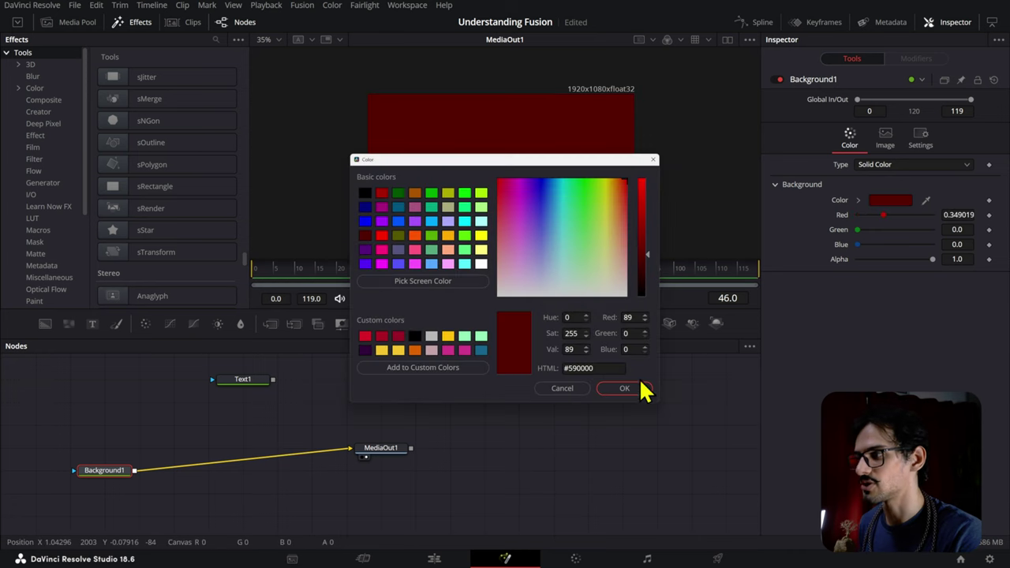
click(617, 382)
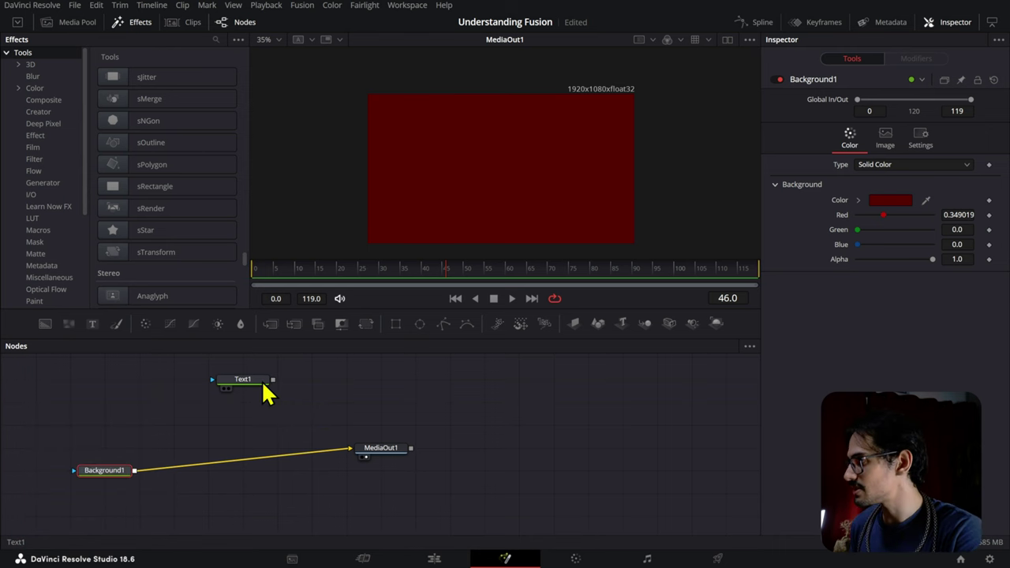
Connect the Text1 output to the Background1 output so that a Merge node combines the text over the background.
click(265, 383)
drag(274, 381, 135, 470)
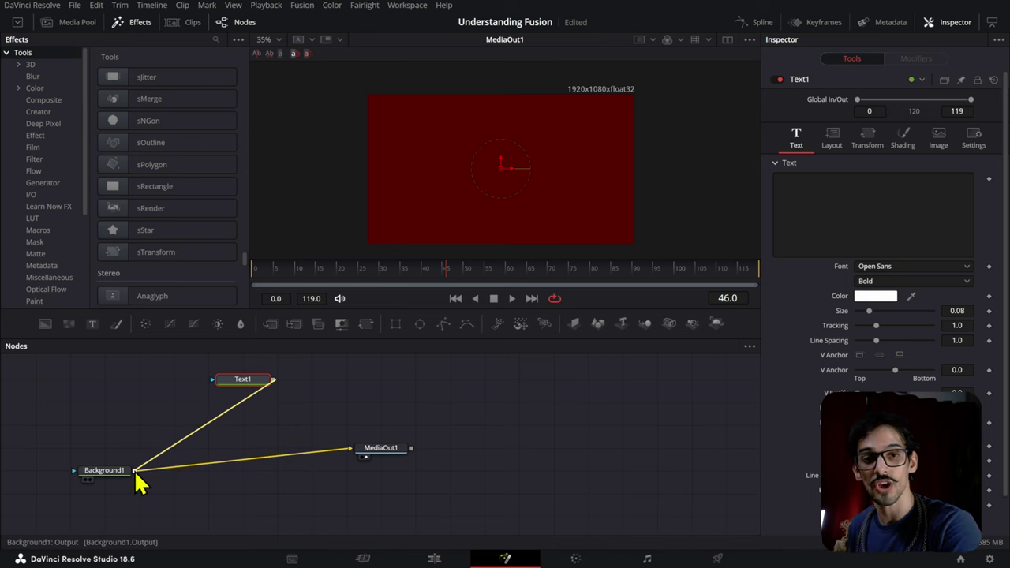
drag(134, 471, 135, 473)
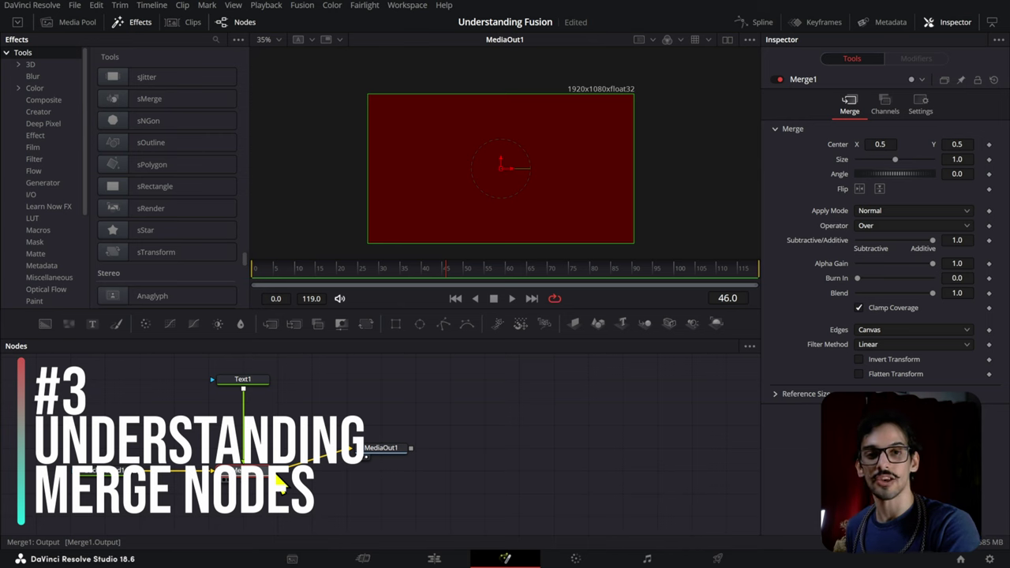
Line up MediaOut1 with the Merge1 row in the node graph, and set the Text1 node's content to "text".
click(415, 470)
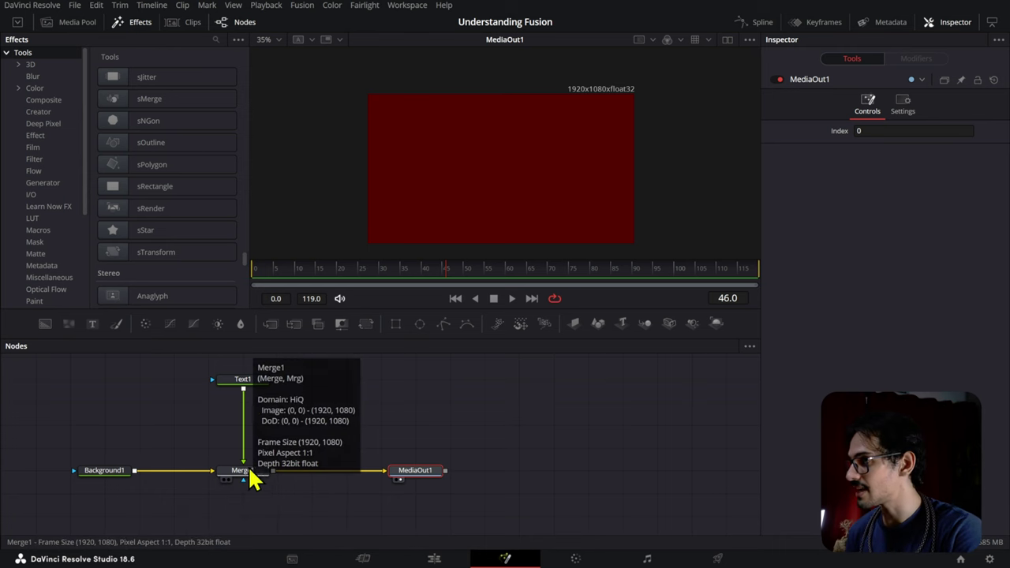
click(243, 380)
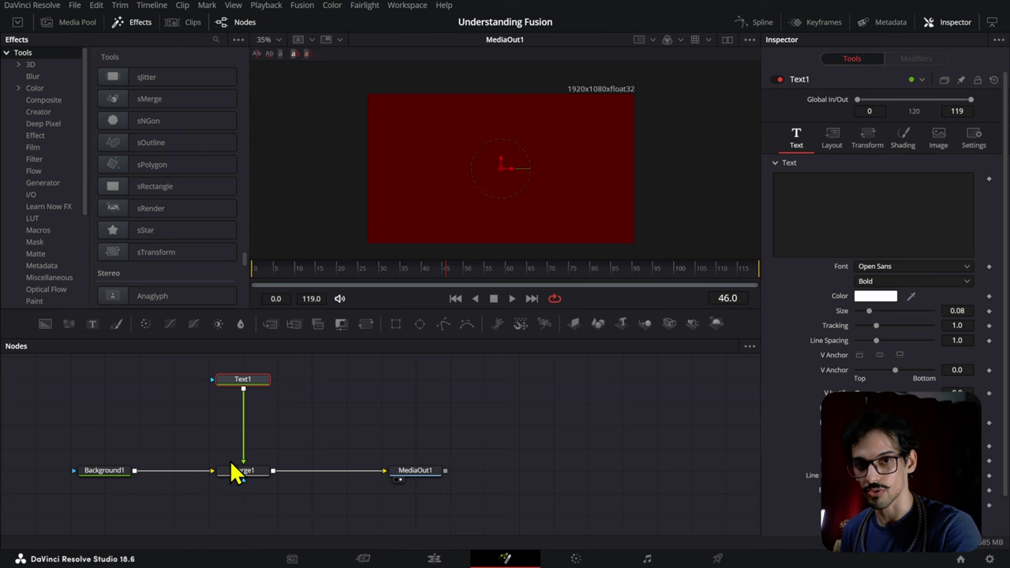
click(842, 247)
text(t)
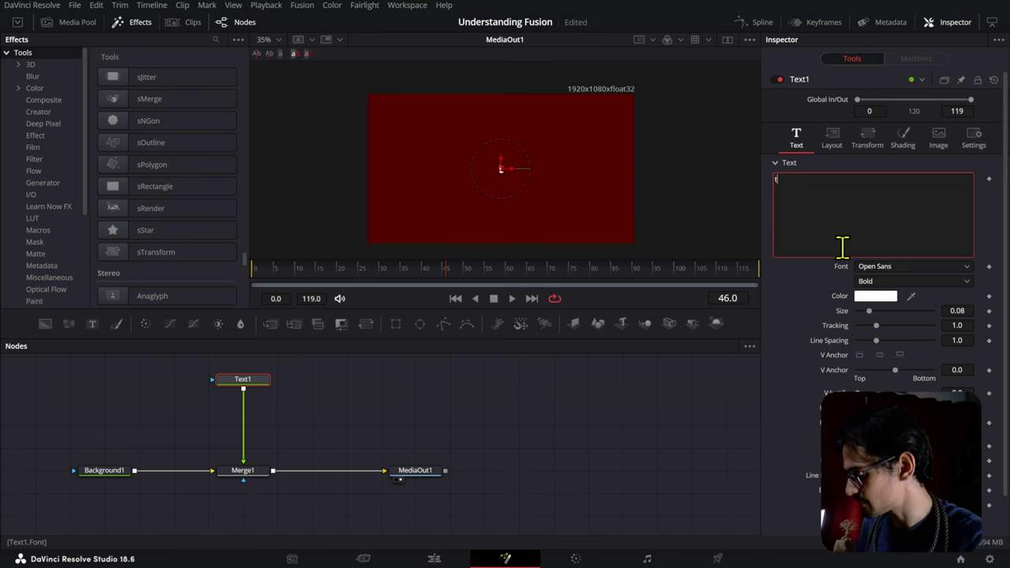
text(ext)
click(442, 387)
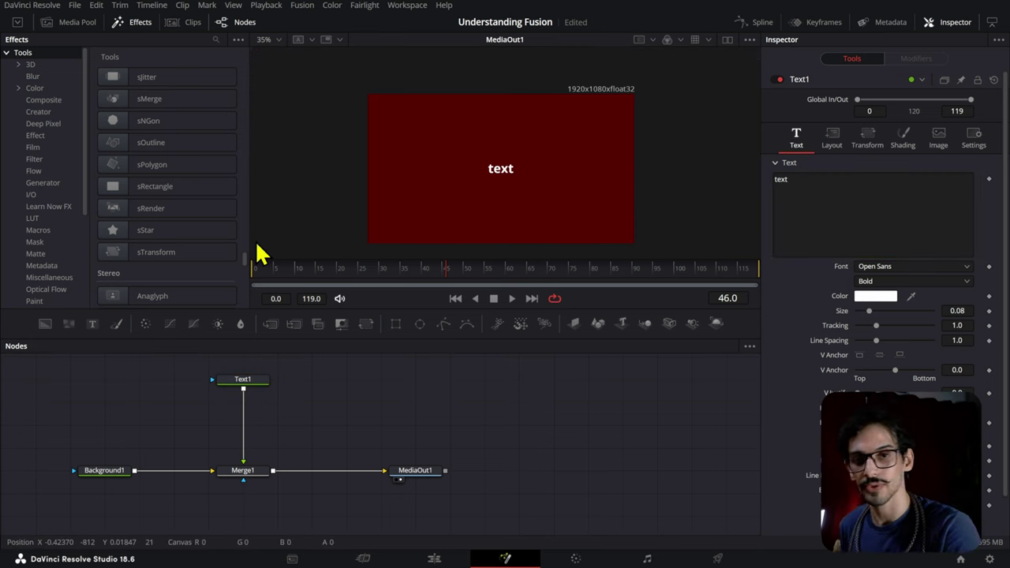
Try swapping Merge1's foreground and background inputs, and swap them back so that the text is the foreground.
click(242, 470)
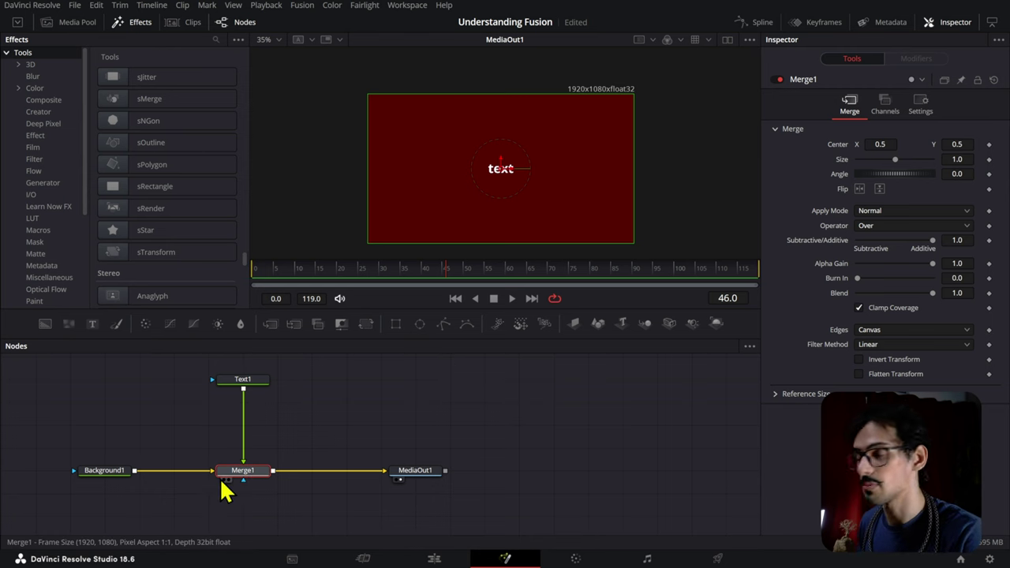
key(ctrl+t)
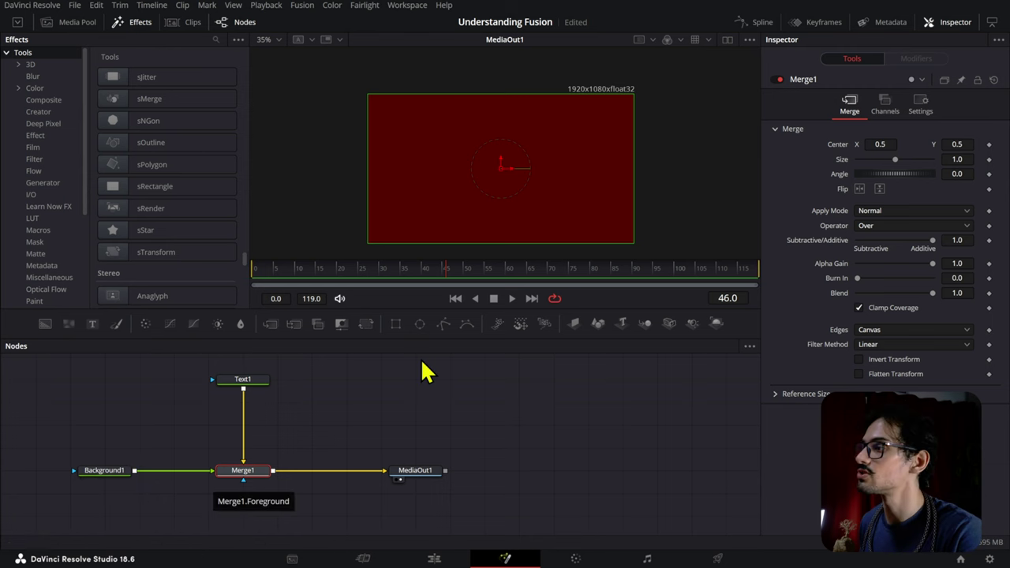
mouse_move(242, 489)
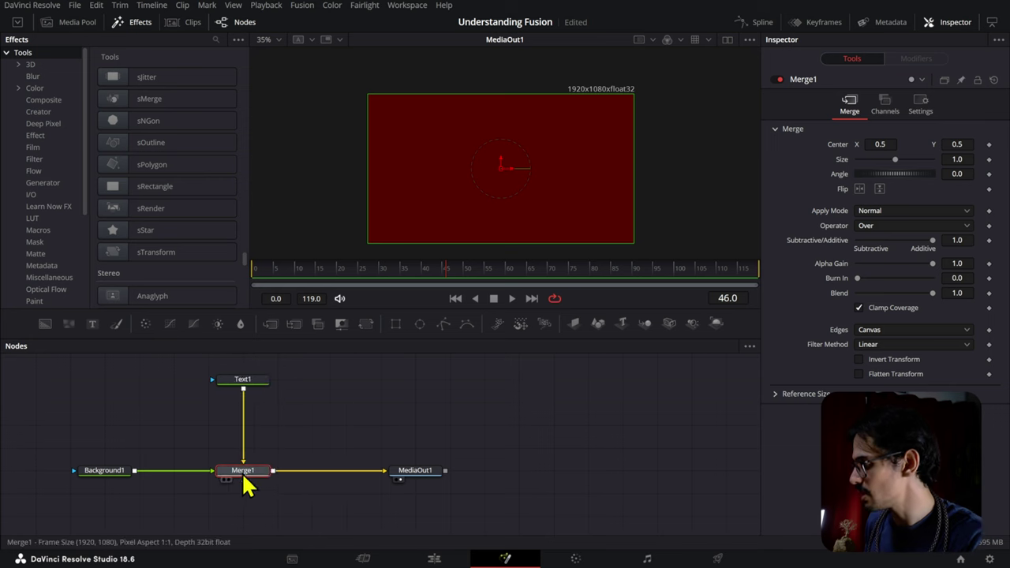
click(488, 493)
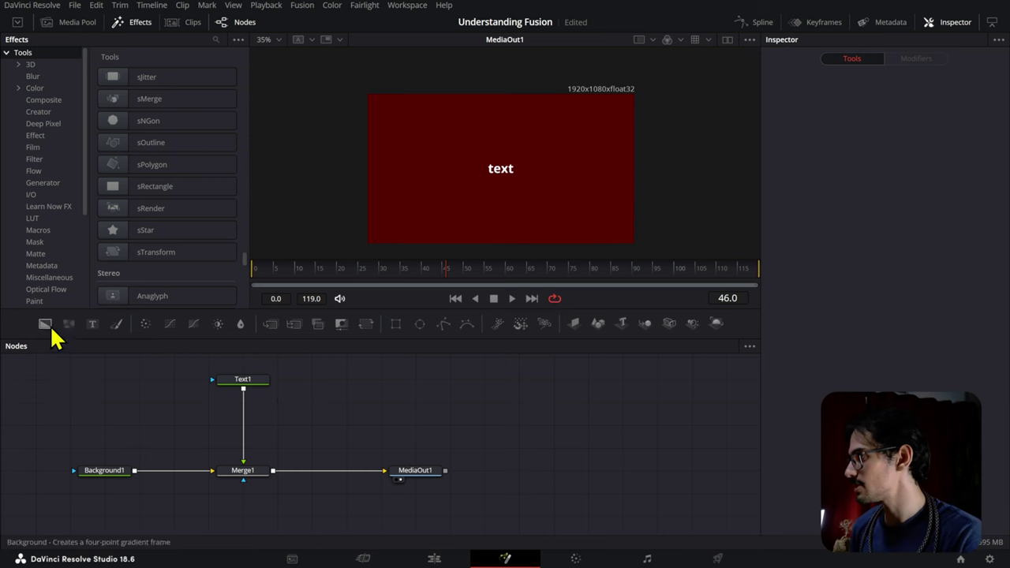
Add a second Background node to the graph and set its color to mid gray, with Red, Green and Blue at 0.533333.
drag(47, 326, 325, 402)
click(900, 197)
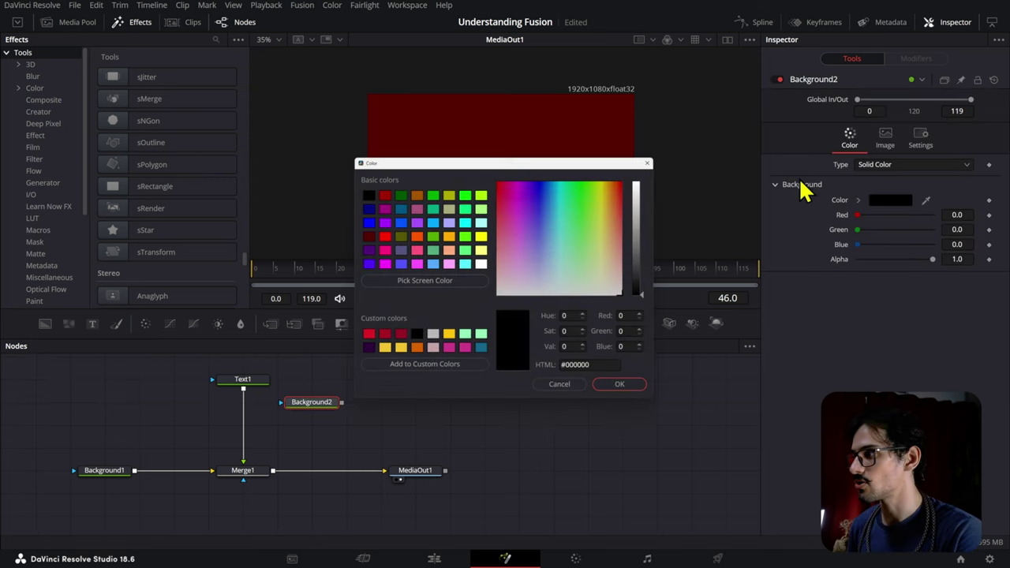
drag(638, 268, 647, 248)
click(624, 388)
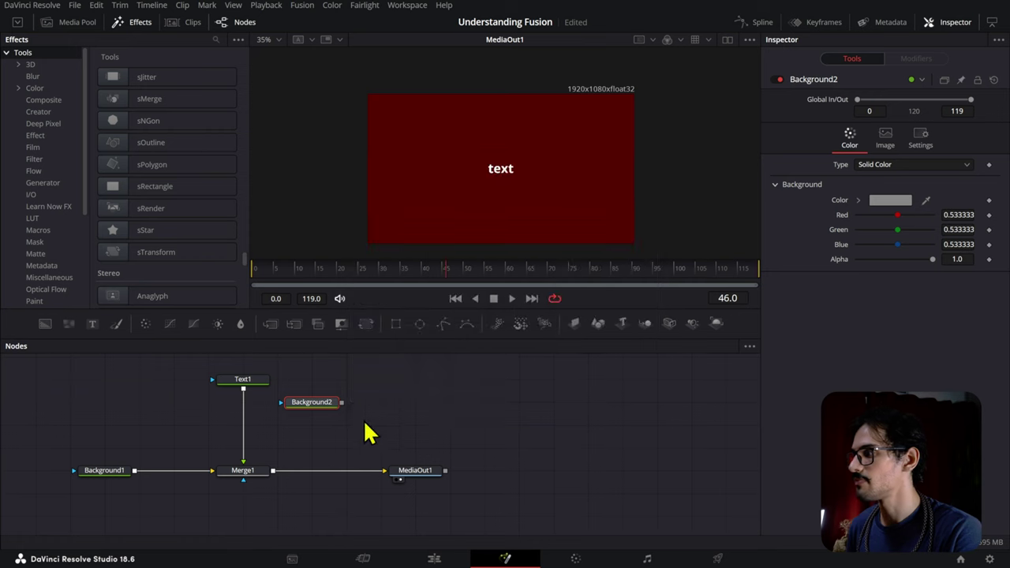
Move Background2 level with Text1 and connect its output to Merge1's output so that a second Merge node combines them.
drag(316, 404, 379, 399)
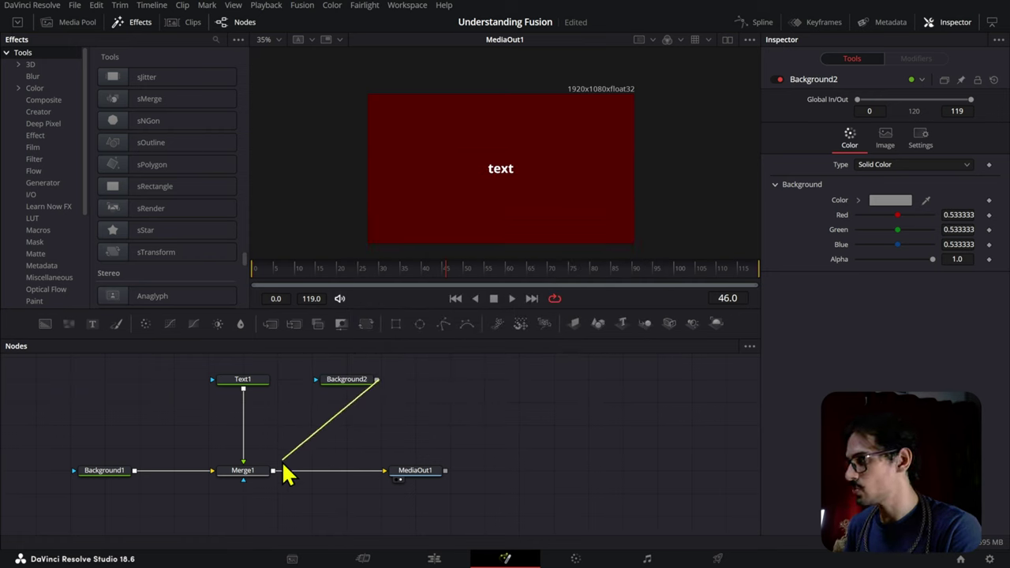
mouse_move(288, 473)
mouse_down()
mouse_move(277, 485)
mouse_move(274, 474)
mouse_up()
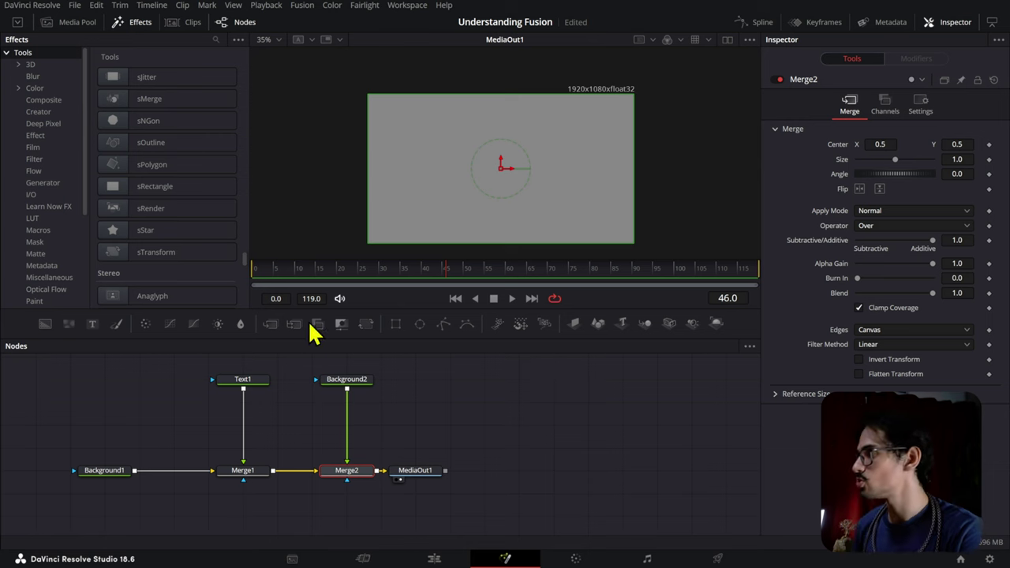
Try adding a loose Merge node to the graph and delete it, and look up "text" in the tool search.
drag(314, 345, 457, 429)
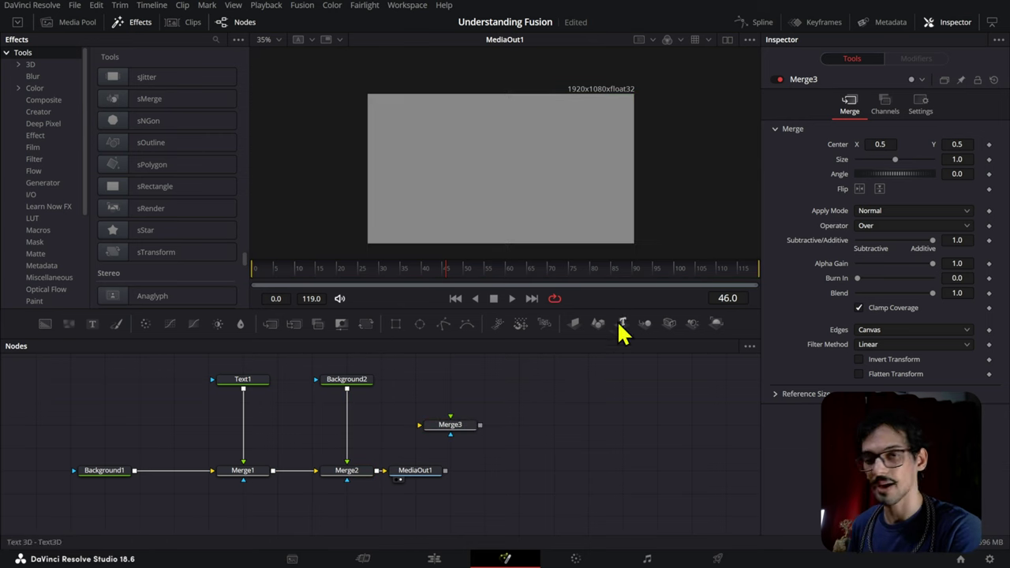
drag(569, 399, 473, 440)
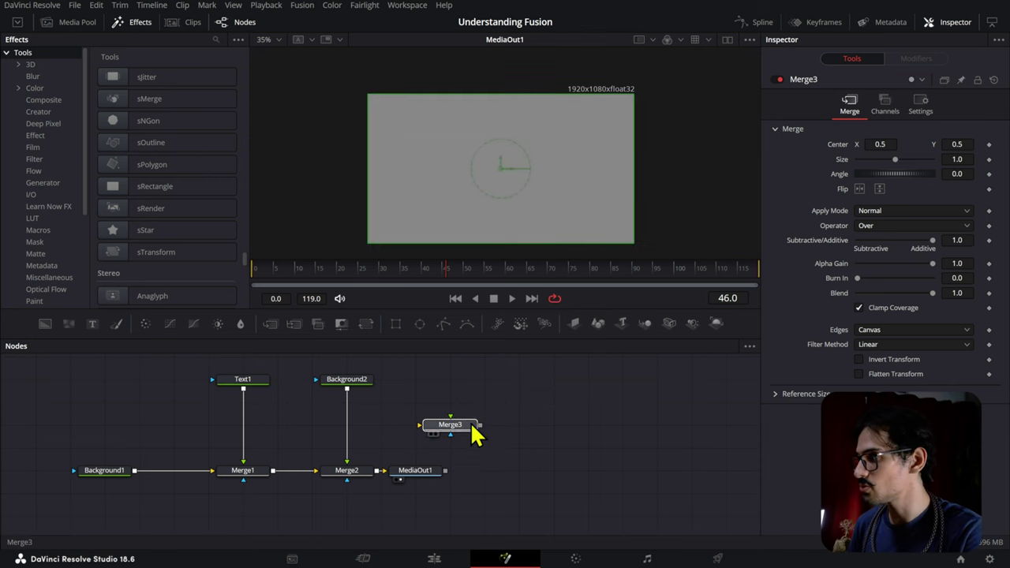
key(Delete)
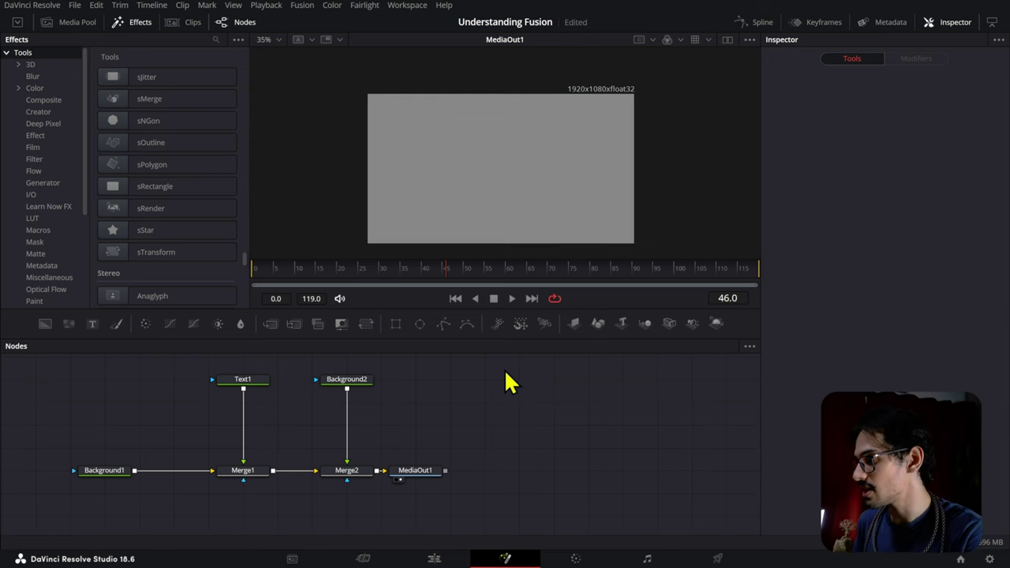
key(shift+space)
text(text)
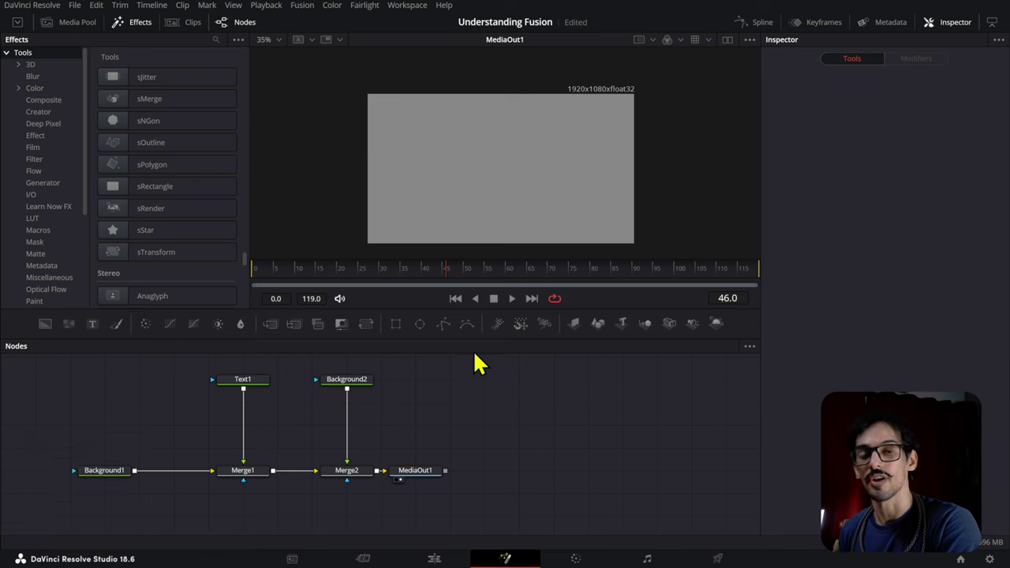
Mask Background2 with a Rectangle node placed above it, and set the mask's Corner Radius to 0.286.
drag(471, 353, 461, 385)
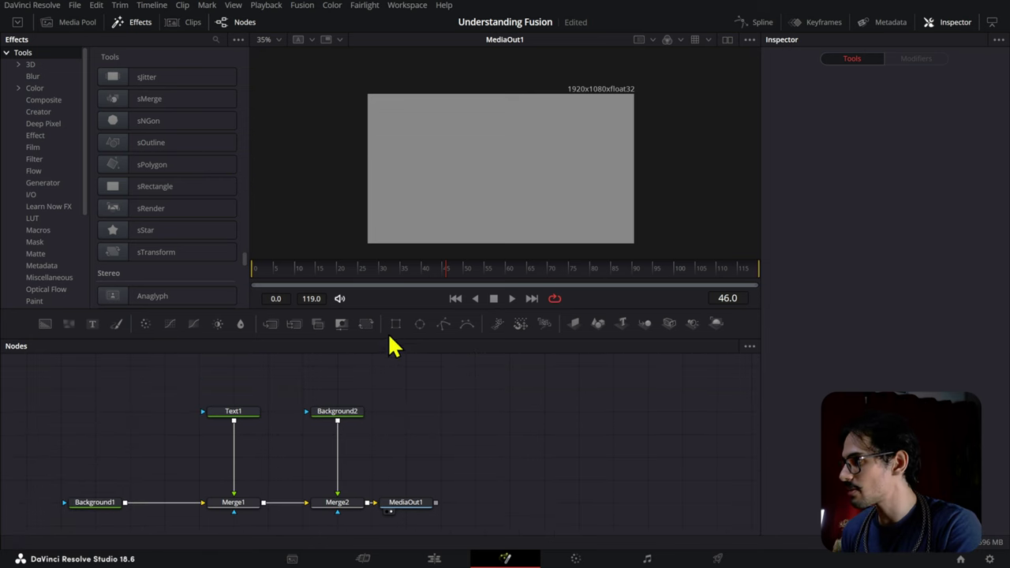
drag(395, 328, 309, 421)
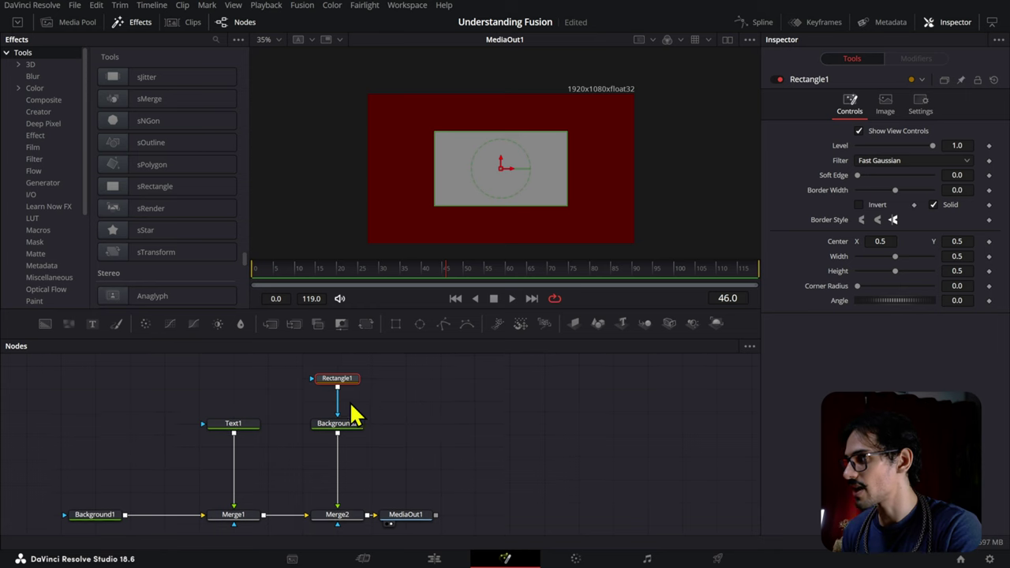
click(354, 429)
click(353, 385)
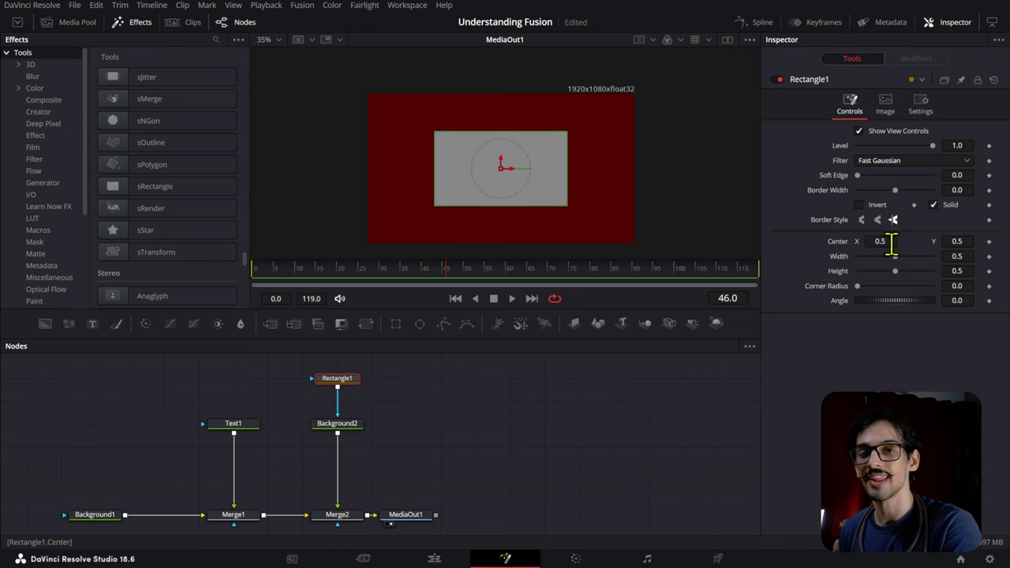
drag(947, 287, 954, 285)
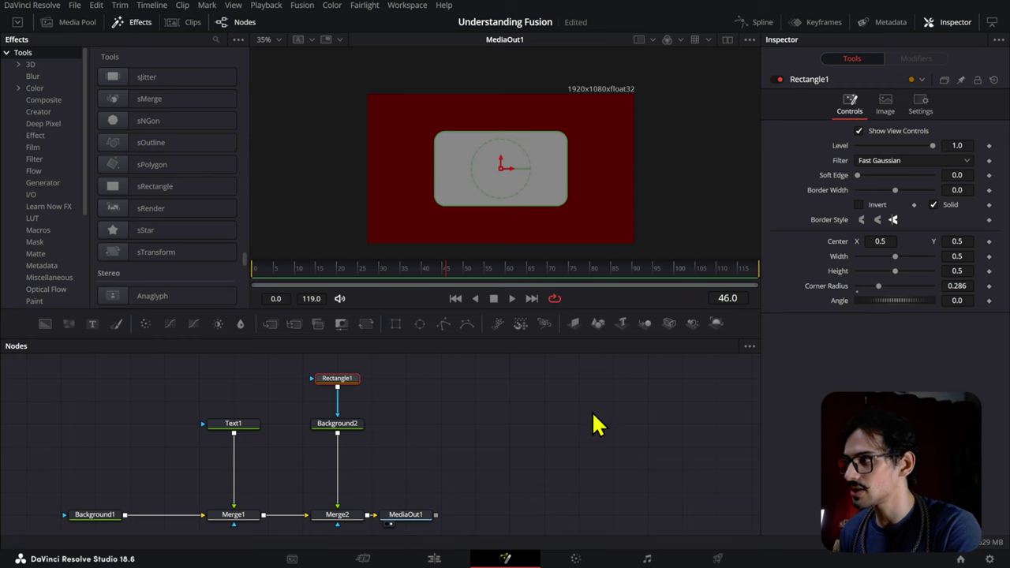
click(638, 418)
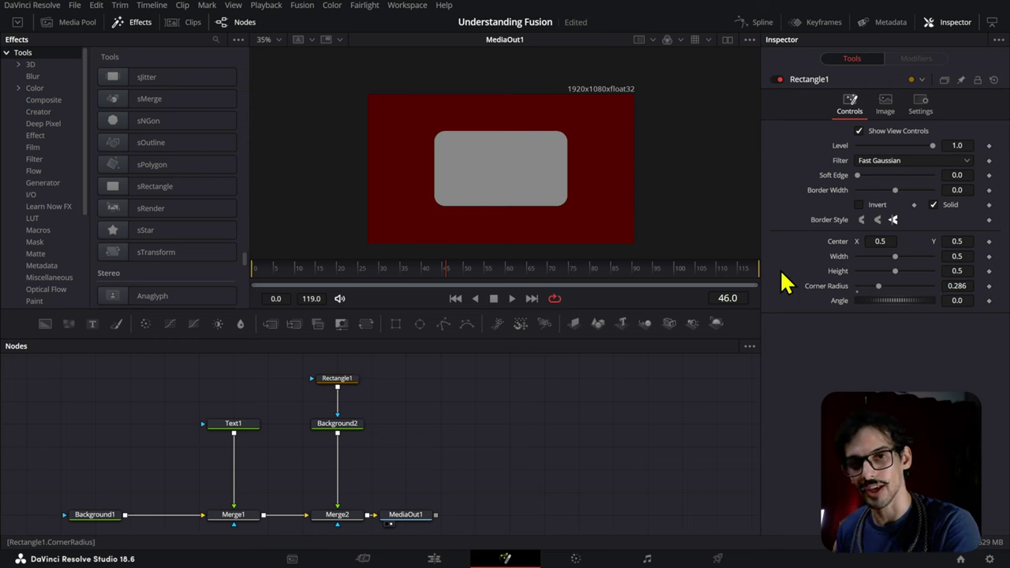
Move the MediaOut1 node further right, widening its gap from Merge2 in the node graph.
click(406, 515)
scroll(472, 483, down, 2)
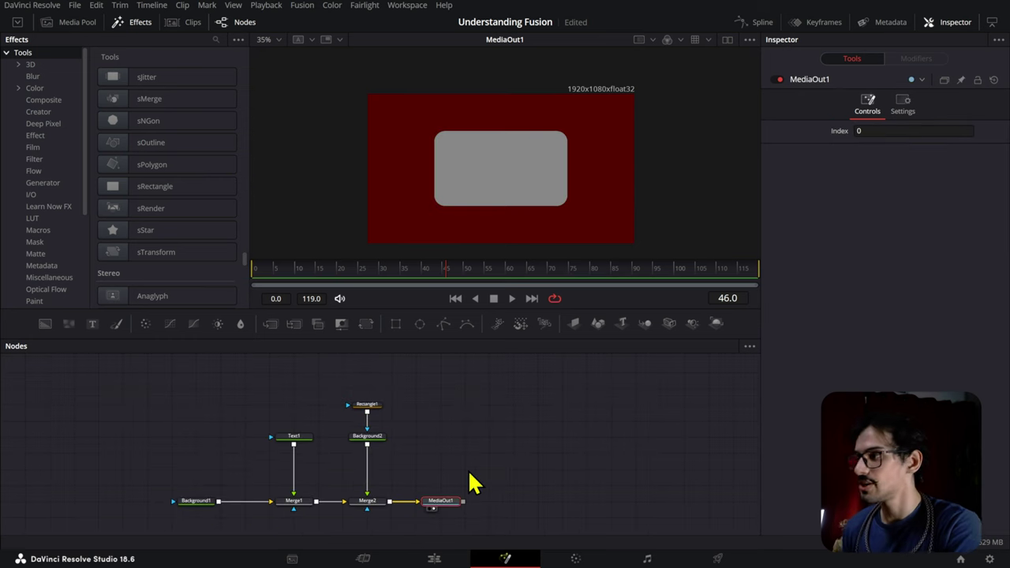
Examine the layer order by selecting the Rectangle1, Background2 and Merge2 branch and the Text1 and Merge1 branch.
drag(404, 407, 354, 535)
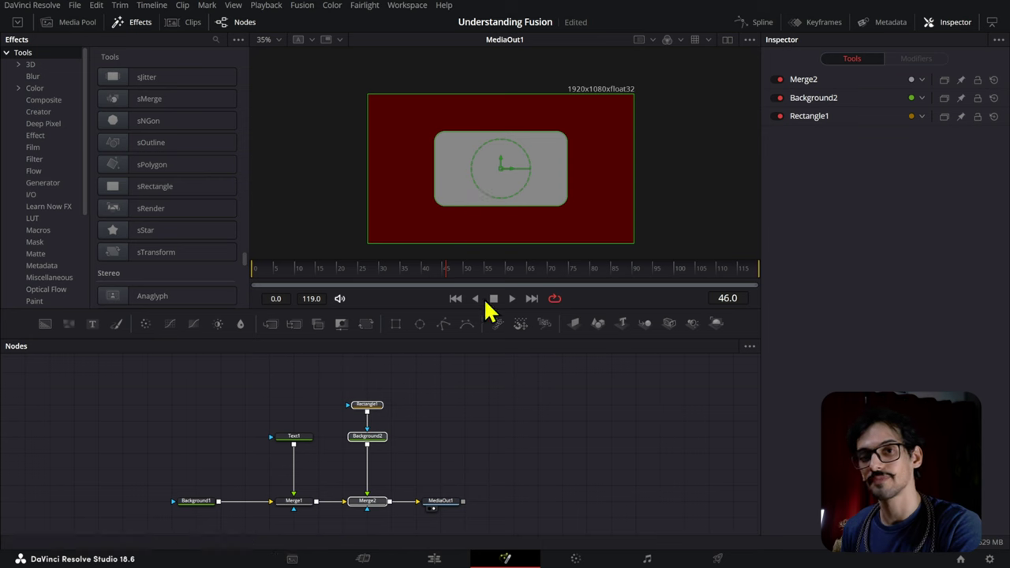
key(ctrl+z)
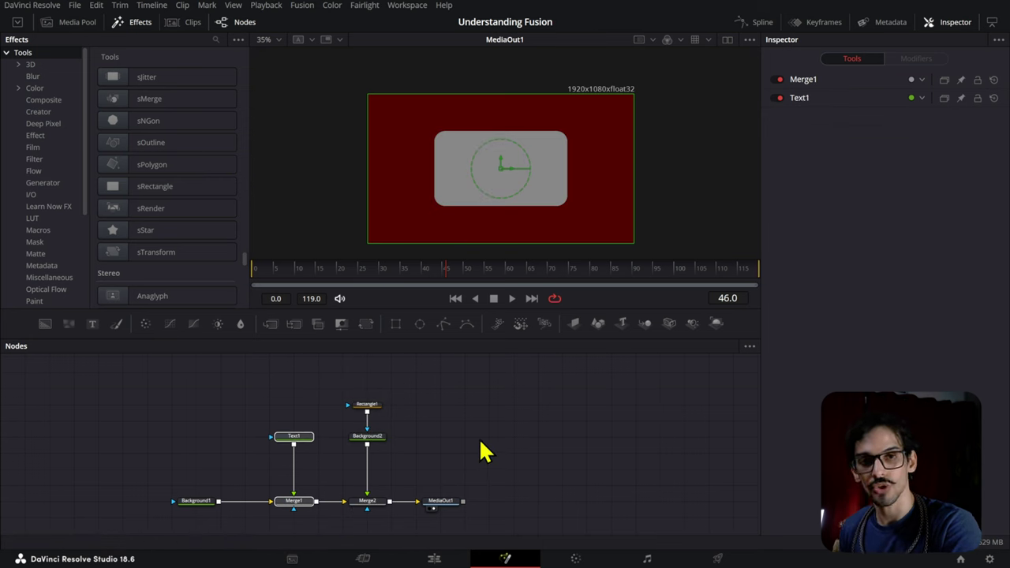
drag(400, 400, 398, 449)
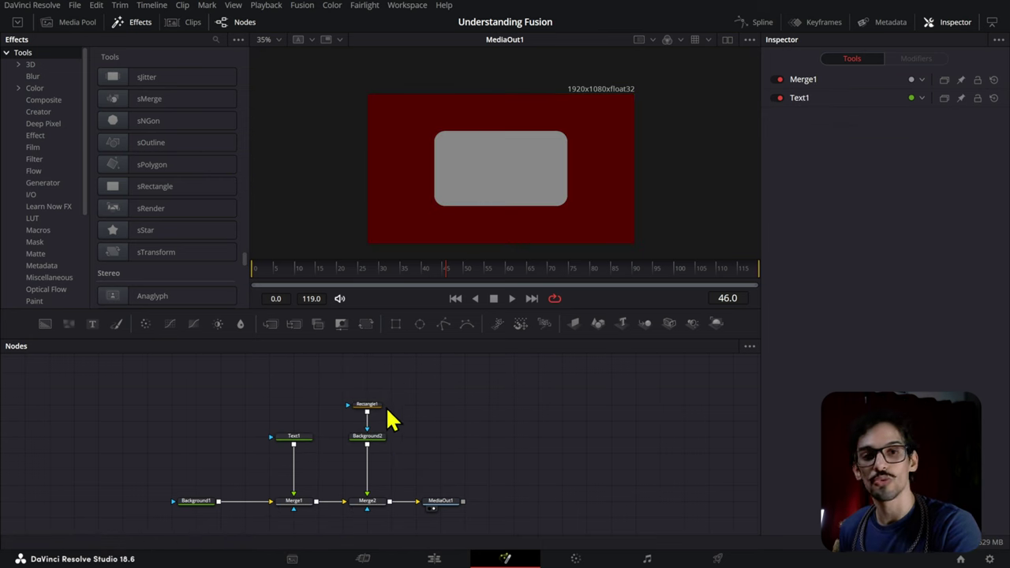
drag(388, 383, 364, 544)
drag(315, 407, 308, 513)
click(401, 390)
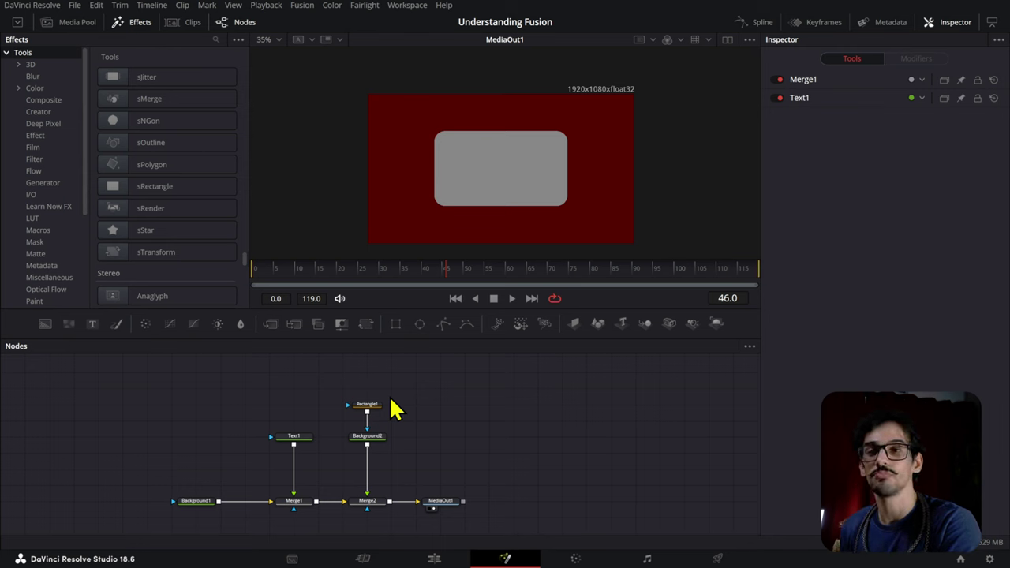
Try detaching the Rectangle1, Background2 and Merge2 branch and inserting it between Background1 and Merge1, and undo the move.
drag(399, 391, 365, 537)
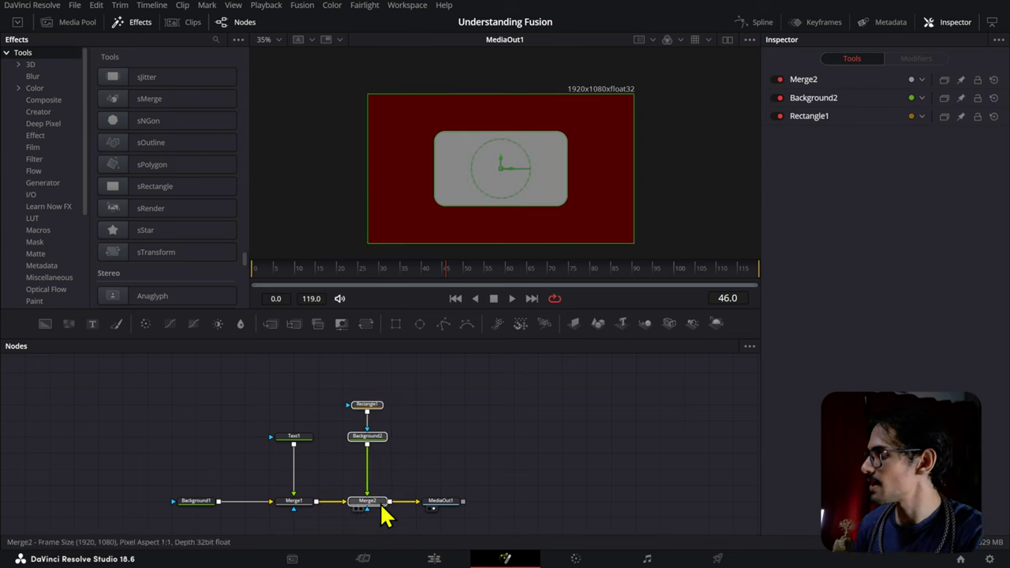
drag(371, 507, 255, 507)
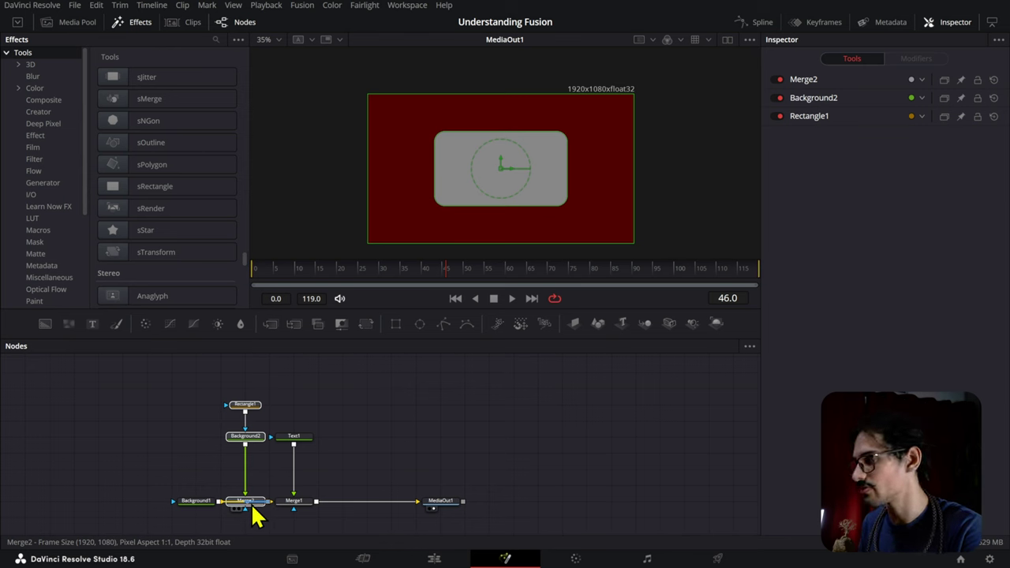
drag(254, 514, 252, 514)
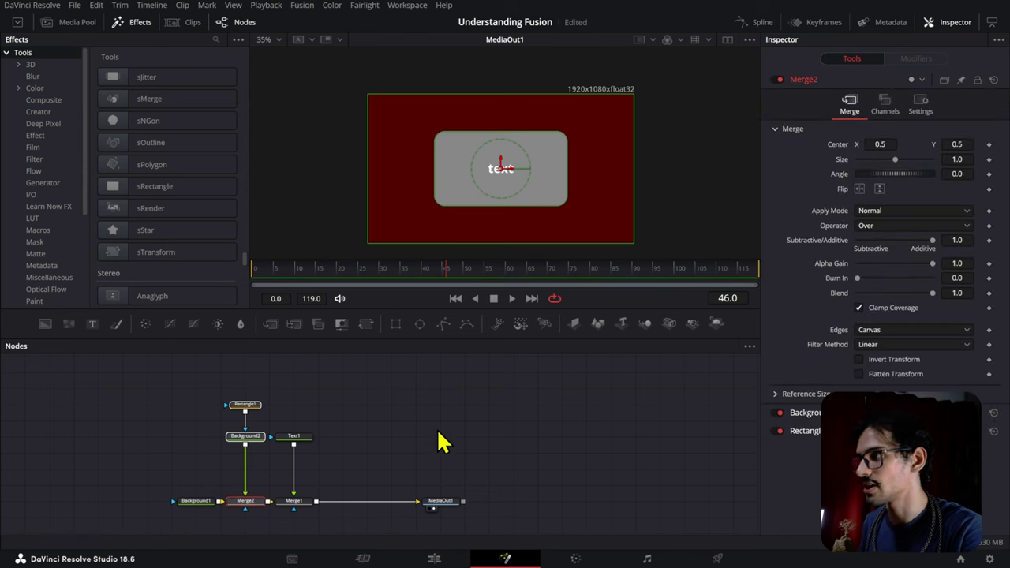
key(ctrl+z)
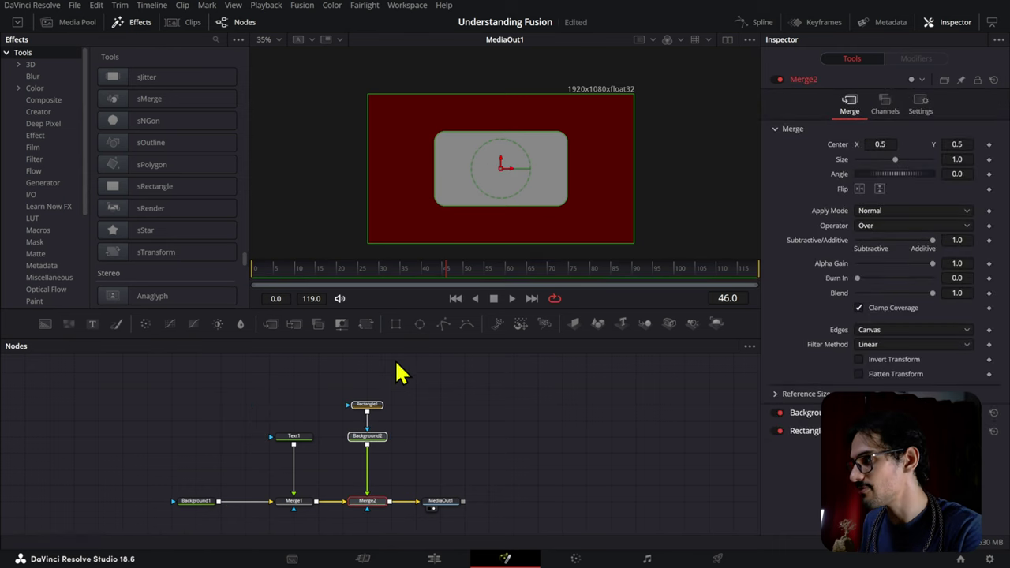
Move the Rectangle1, Background2 and Merge2 branch between Background1 and Merge1, with Background1 shifted left for more space.
drag(398, 362, 256, 511)
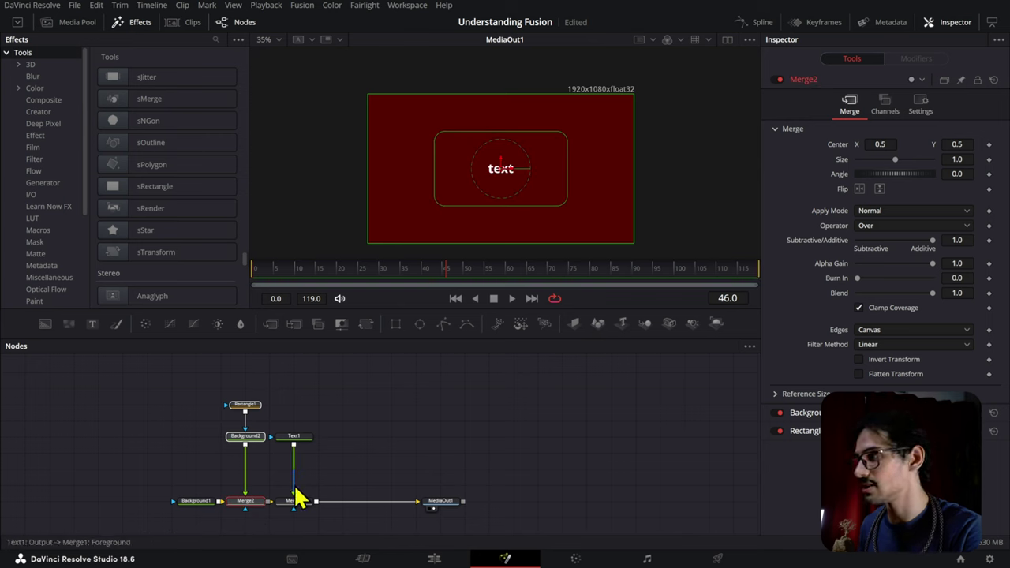
click(349, 466)
drag(198, 501, 177, 504)
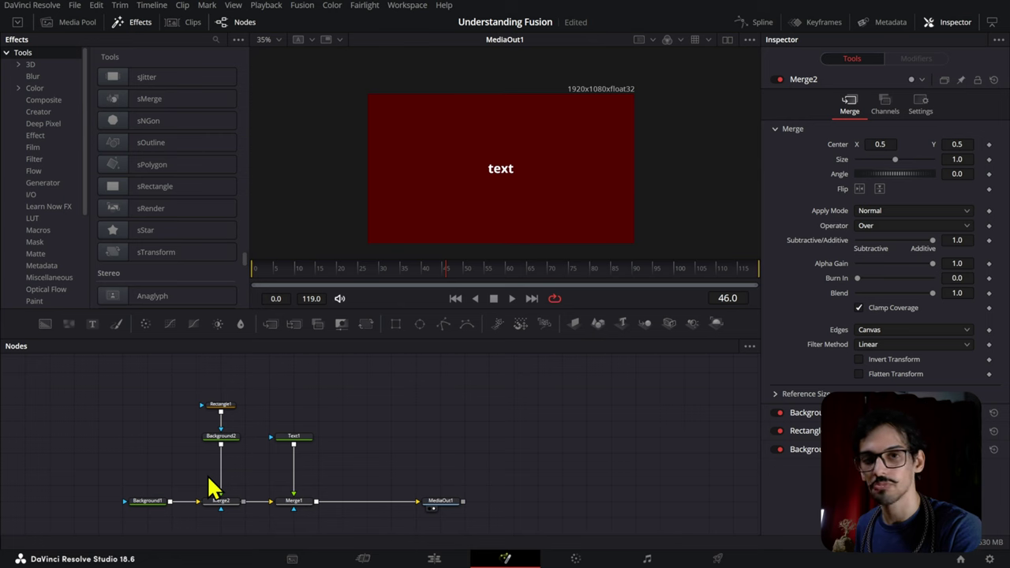
Rewire the chain by connecting Background1 to Merge2's background input and Merge2's output to Merge1's background input.
drag(174, 511, 155, 518)
click(153, 514)
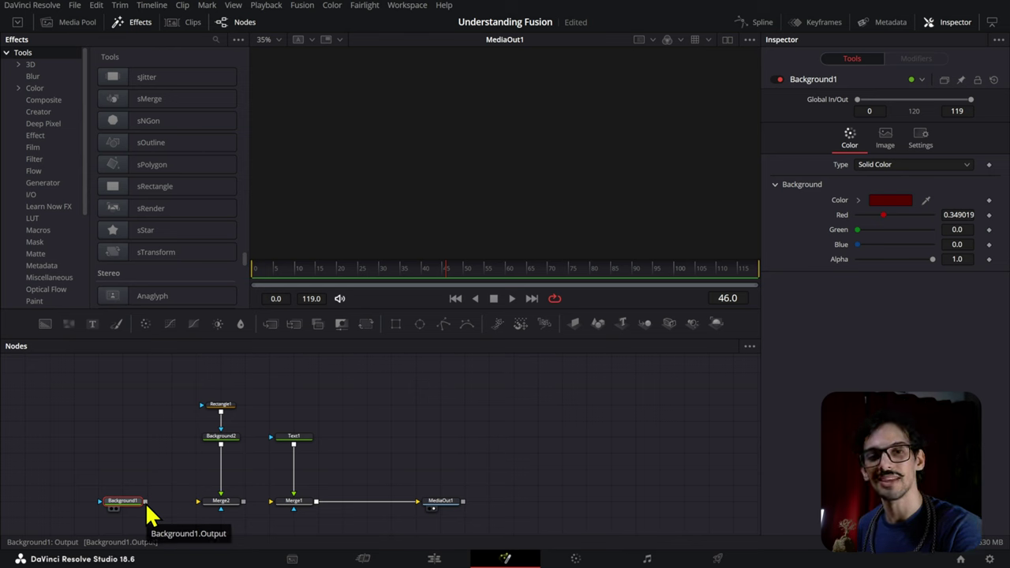
drag(148, 514, 276, 519)
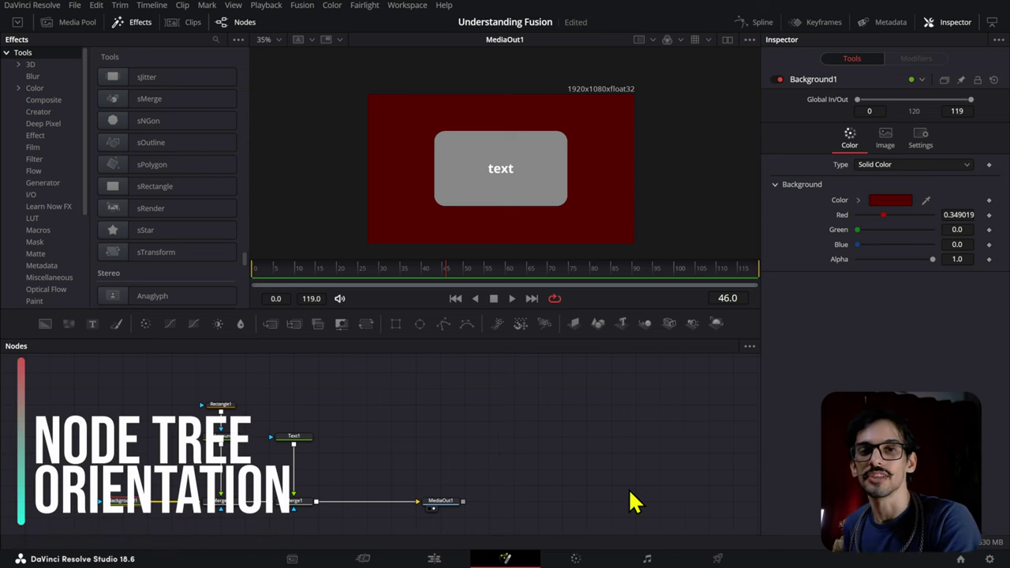
scroll(465, 467, down, 2)
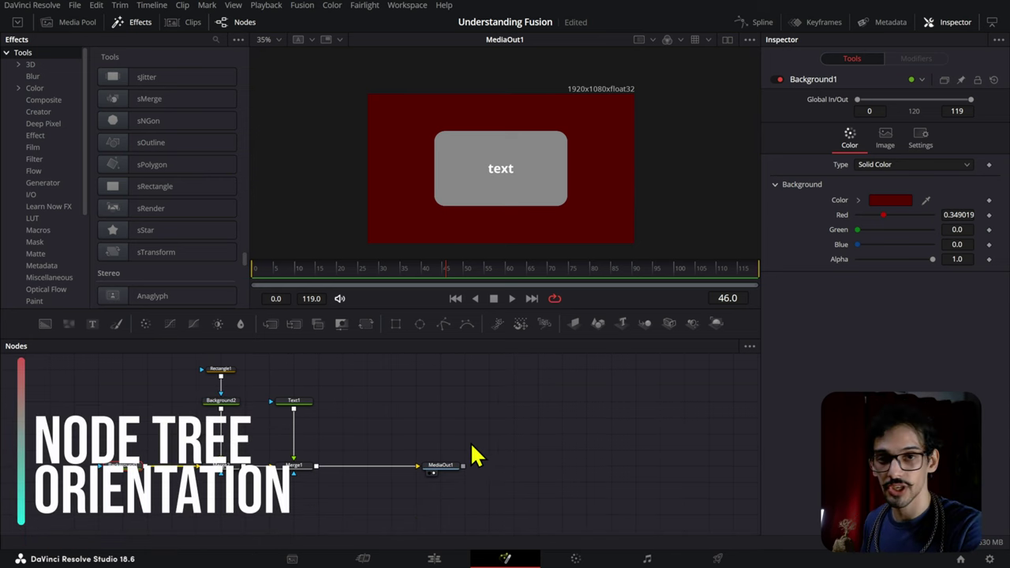
scroll(472, 456, down, 2)
scroll(428, 450, up, 2)
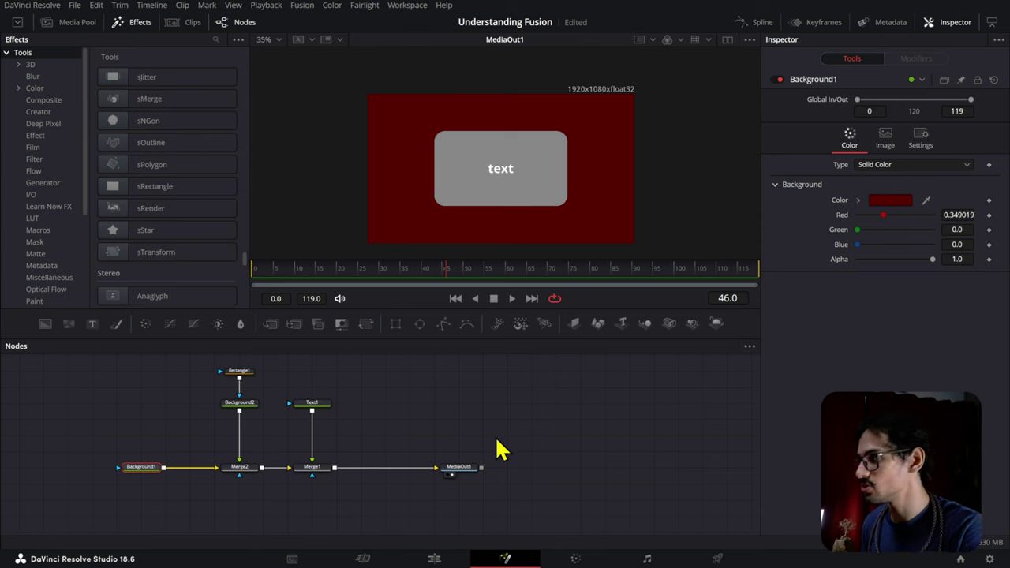
scroll(413, 451, down, 2)
scroll(426, 443, up, 2)
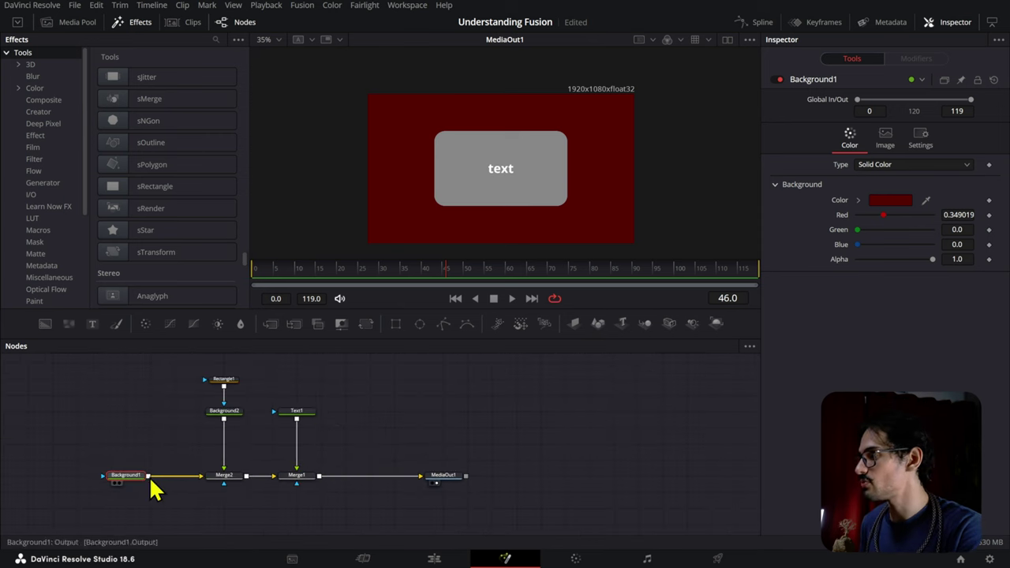
Move Background1 above Merge2 and line up Rectangle1 and Background2 in a horizontal row feeding Merge2 from its left.
drag(103, 454, 308, 524)
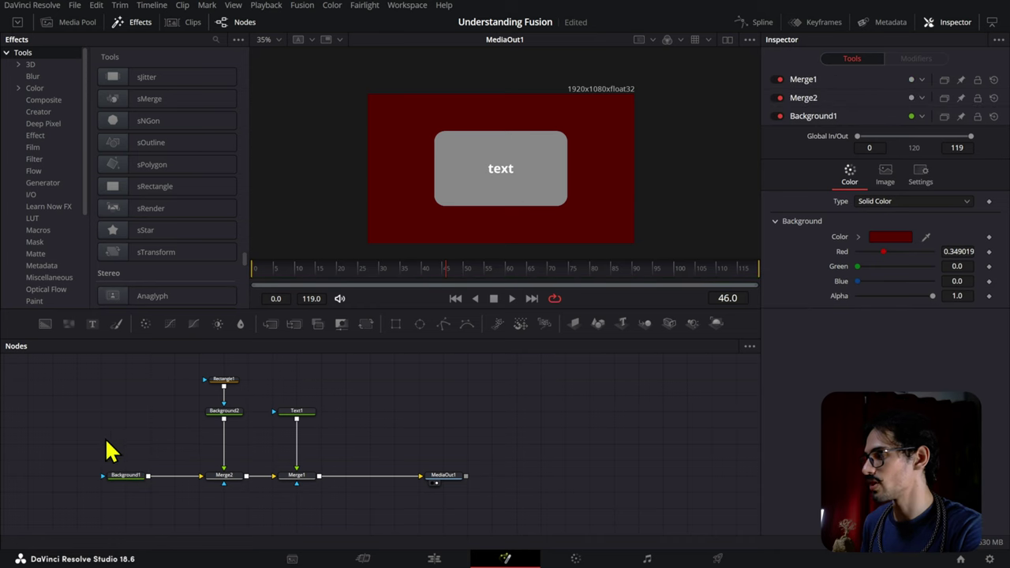
drag(108, 442, 225, 507)
drag(138, 477, 162, 380)
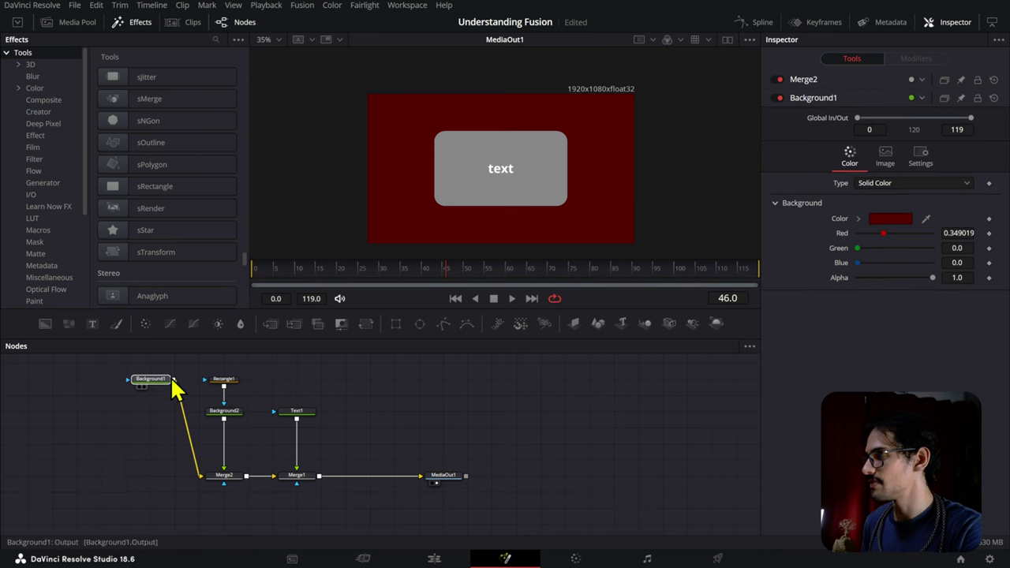
click(172, 384)
drag(254, 369, 140, 433)
drag(236, 423, 118, 446)
drag(217, 478, 210, 442)
drag(100, 400, 49, 433)
Stack Merge1 and MediaOut1 vertically below Merge2, with Text1 level with Merge1 on its right, for a top-to-bottom node tree.
drag(303, 482, 214, 469)
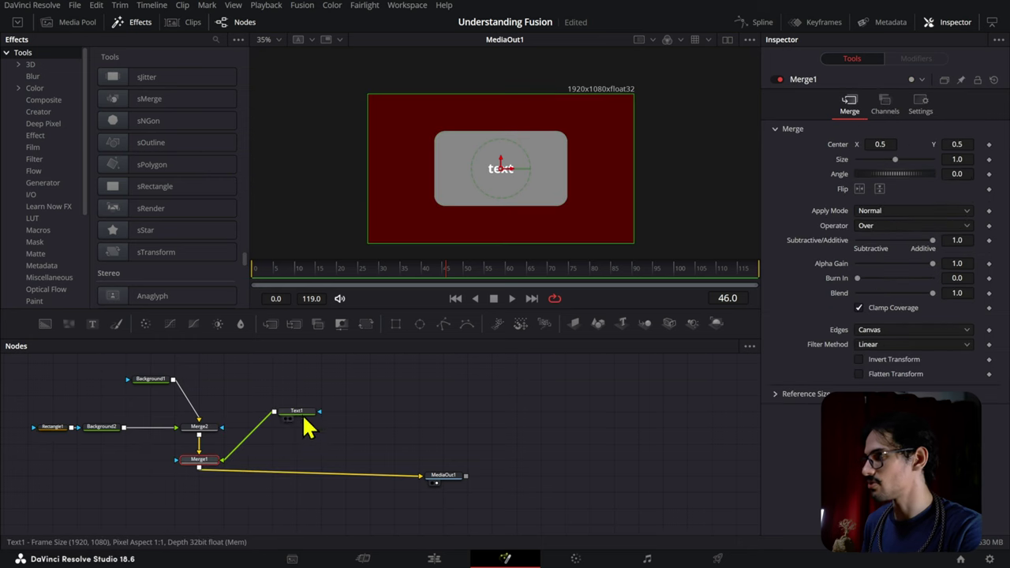
drag(308, 426, 393, 418)
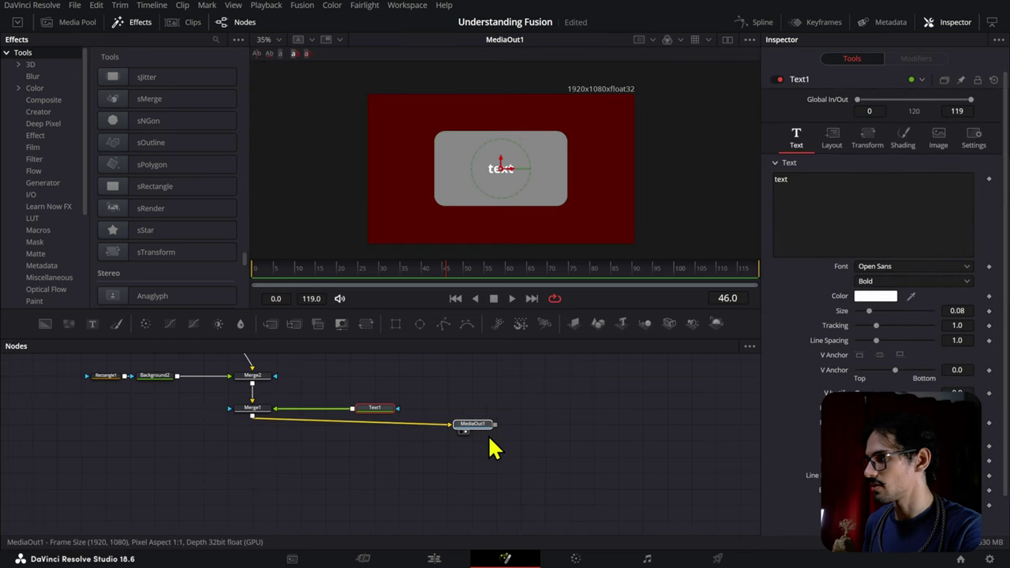
drag(477, 426, 268, 483)
scroll(351, 473, up, 2)
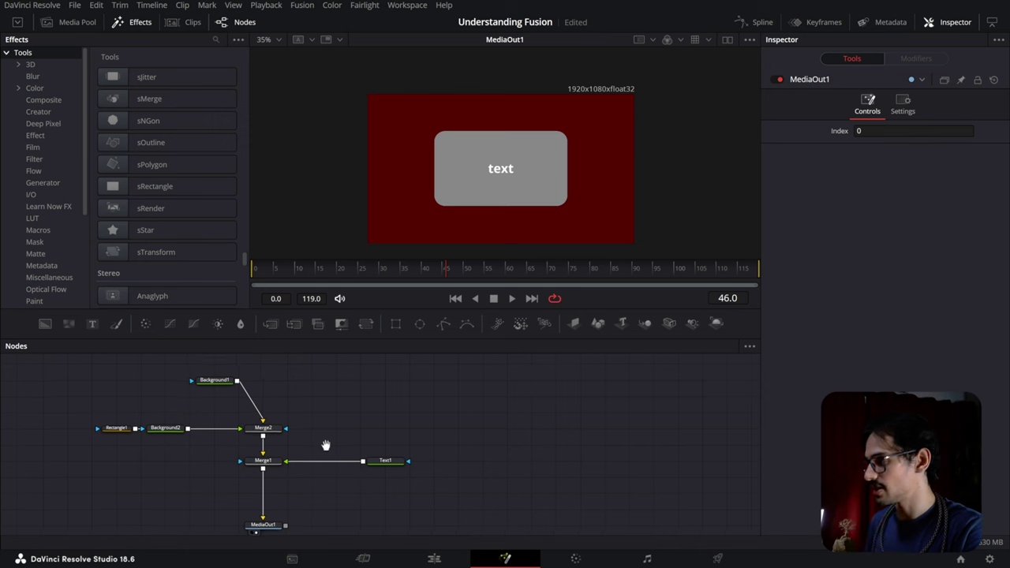
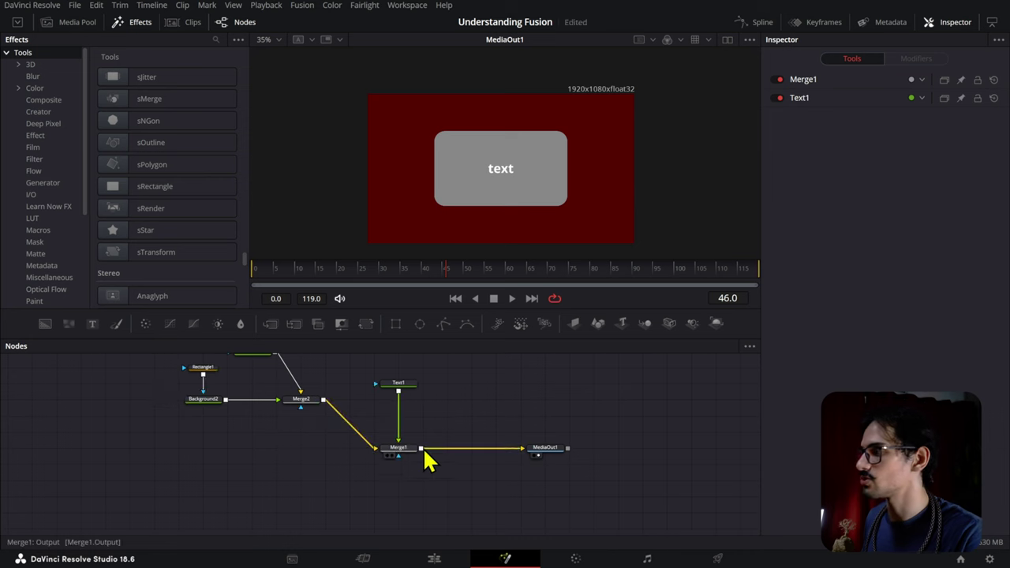
Realign Merge1 and Text1 with the other nodes so the main chain runs horizontally from Background1 to MediaOut1.
drag(491, 415, 400, 426)
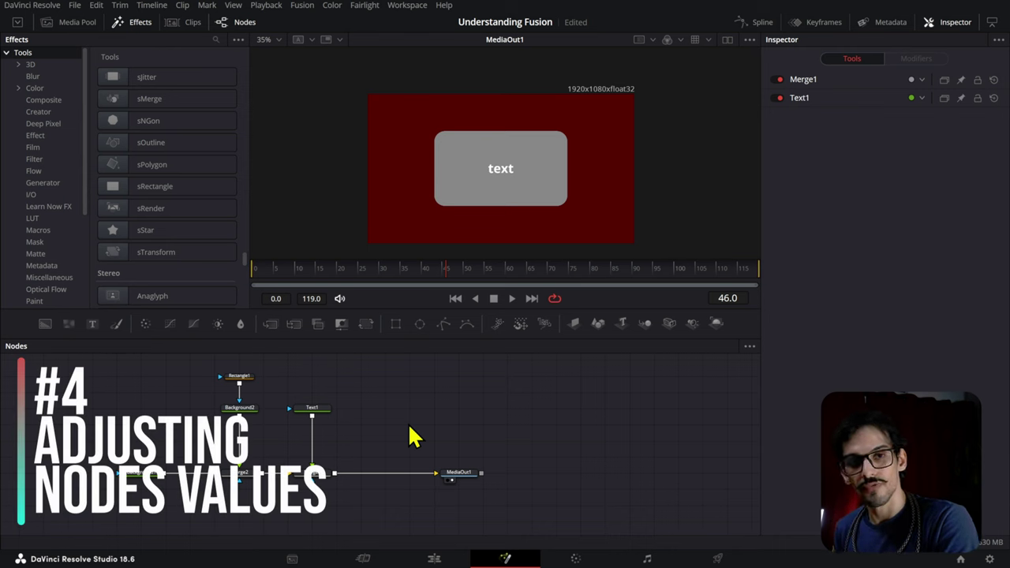
Select Text1 to show its parameters, and hide and reshow the Inspector.
click(329, 415)
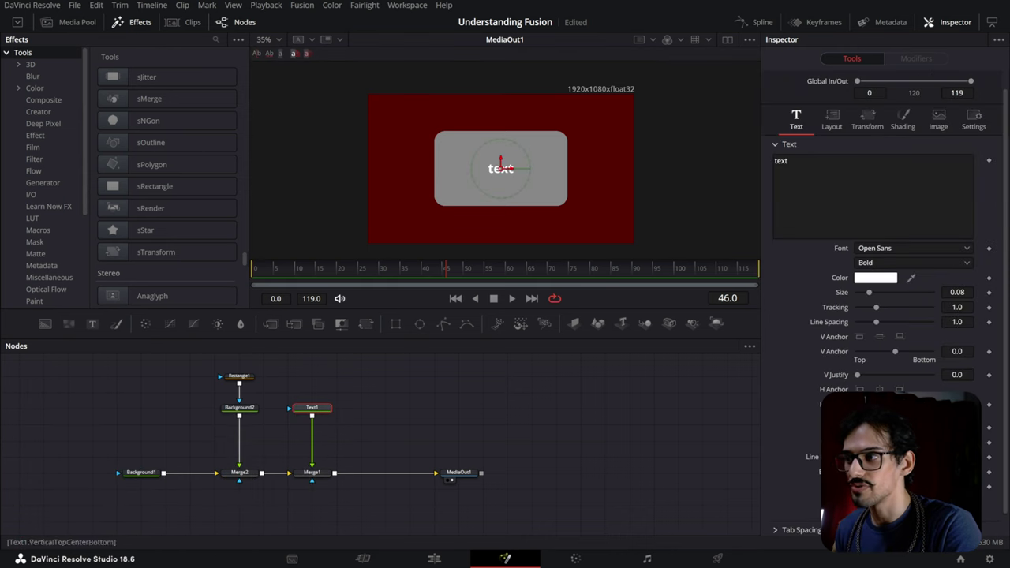
click(935, 22)
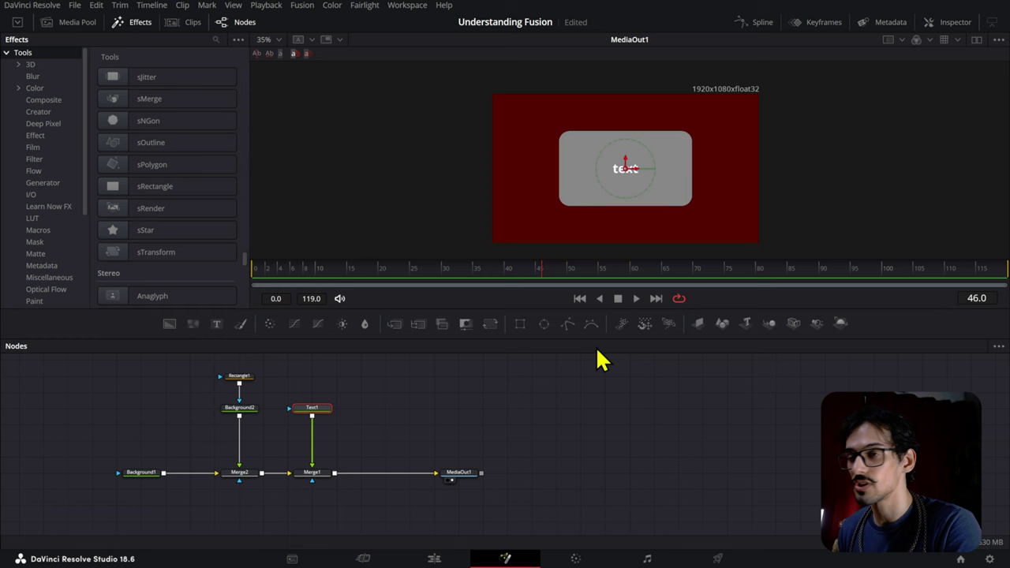
click(945, 28)
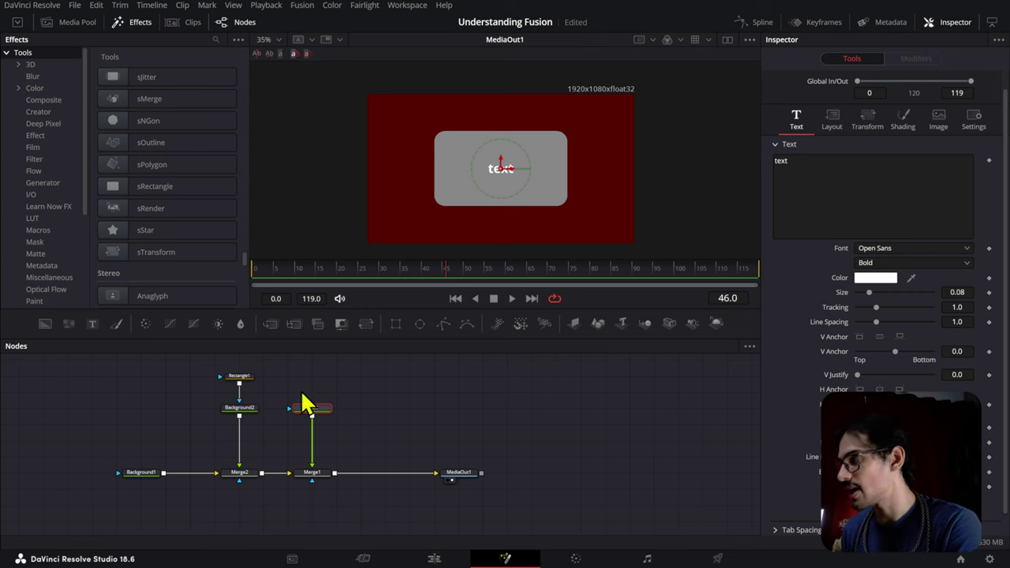
View the parameters of Background2, Rectangle1 and Text1 one after another, and clear the node selection.
click(249, 409)
click(251, 379)
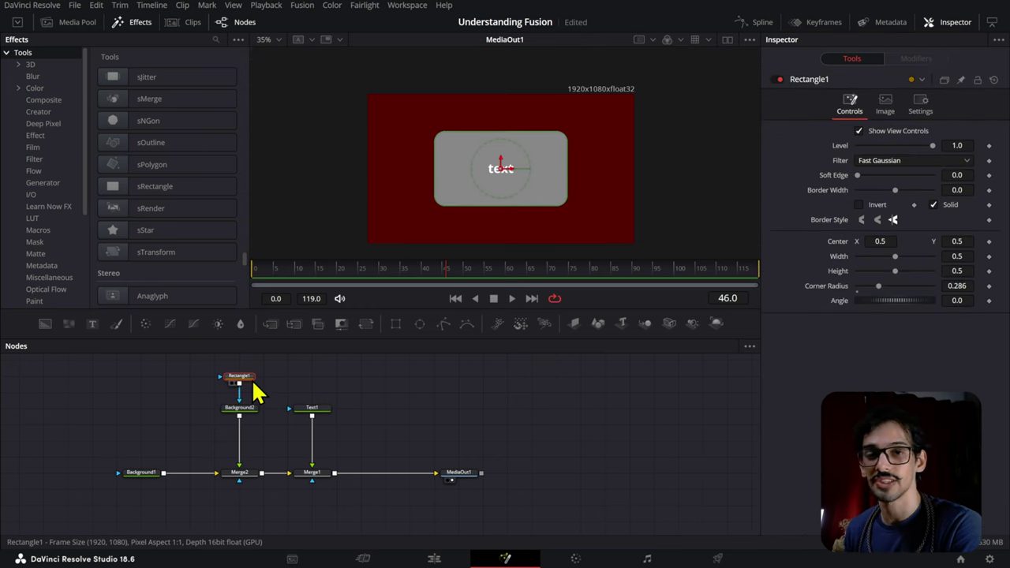
click(311, 407)
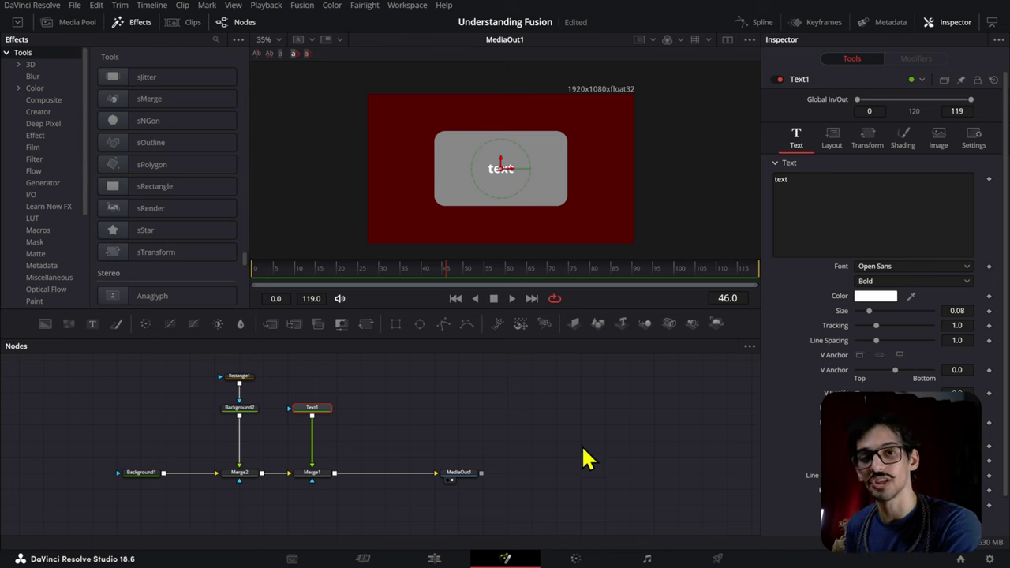
click(492, 465)
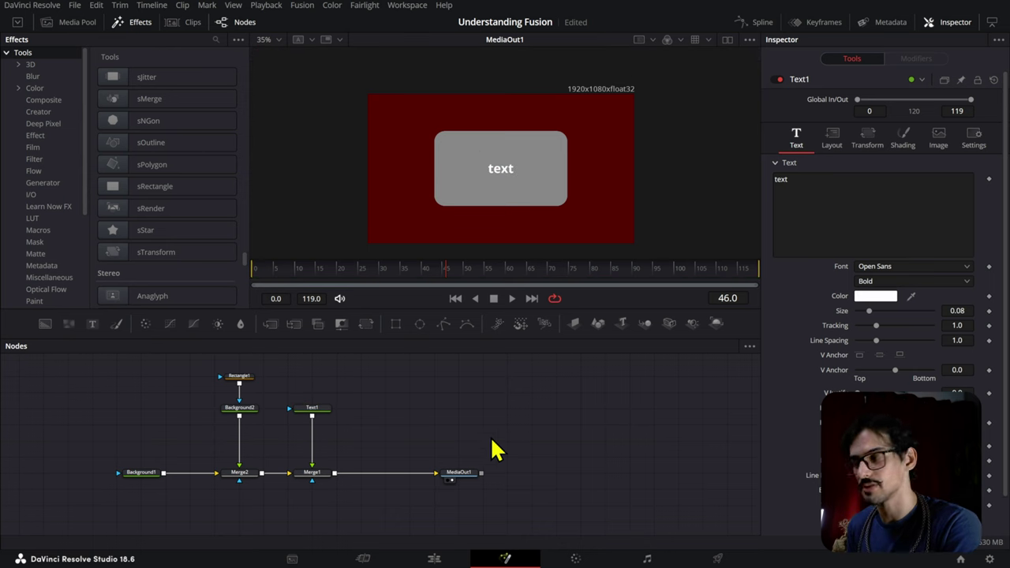
Try moving Text1 diagonally down and right directly in the viewer, and undo the move.
click(308, 411)
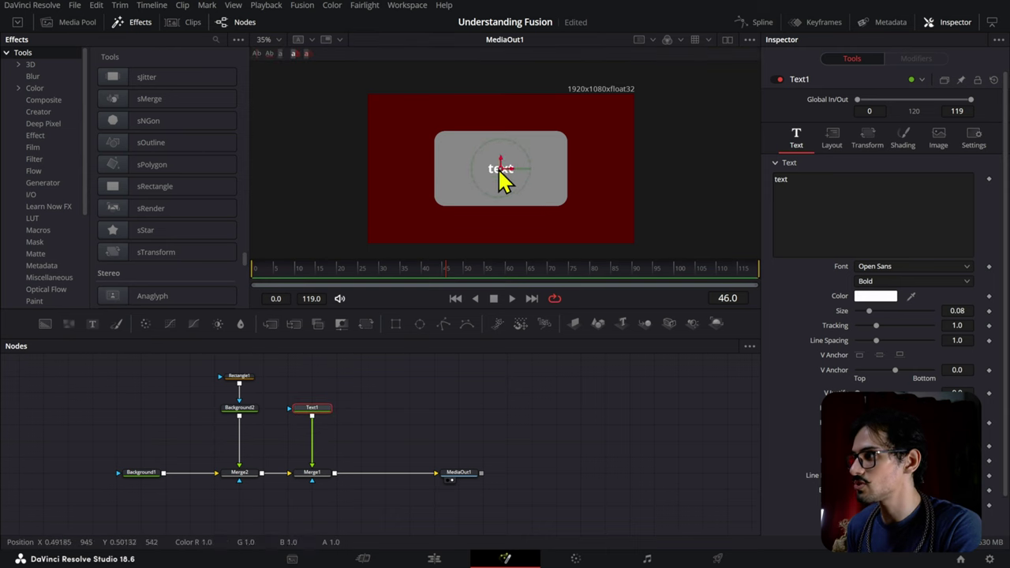
drag(508, 180, 534, 201)
key(ctrl+z)
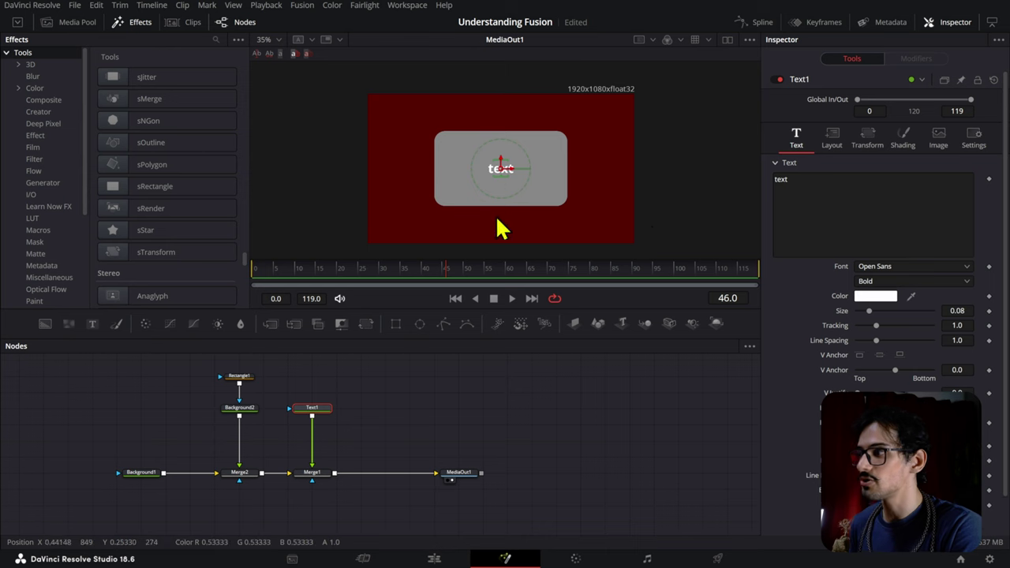
Reposition Text1 through its layout settings to a Center of X 0.693 and Y 0.131.
click(867, 141)
click(836, 144)
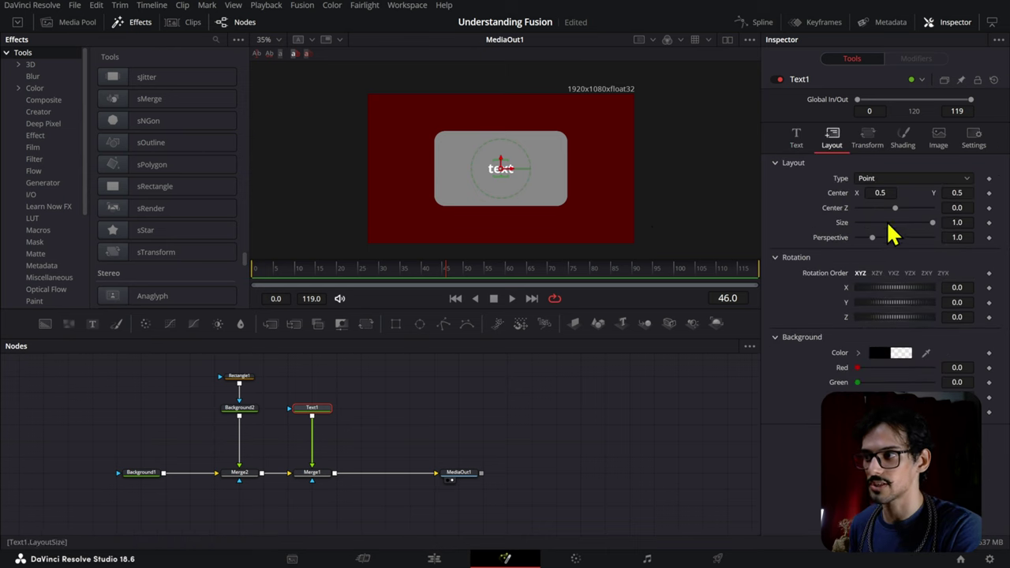
drag(877, 193, 886, 196)
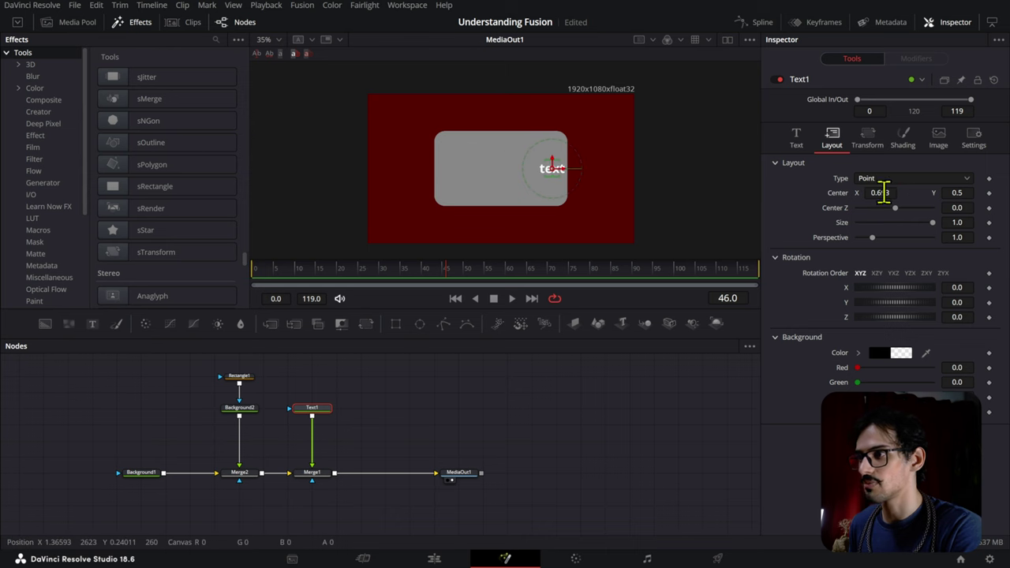
key(Tab)
drag(551, 164, 551, 222)
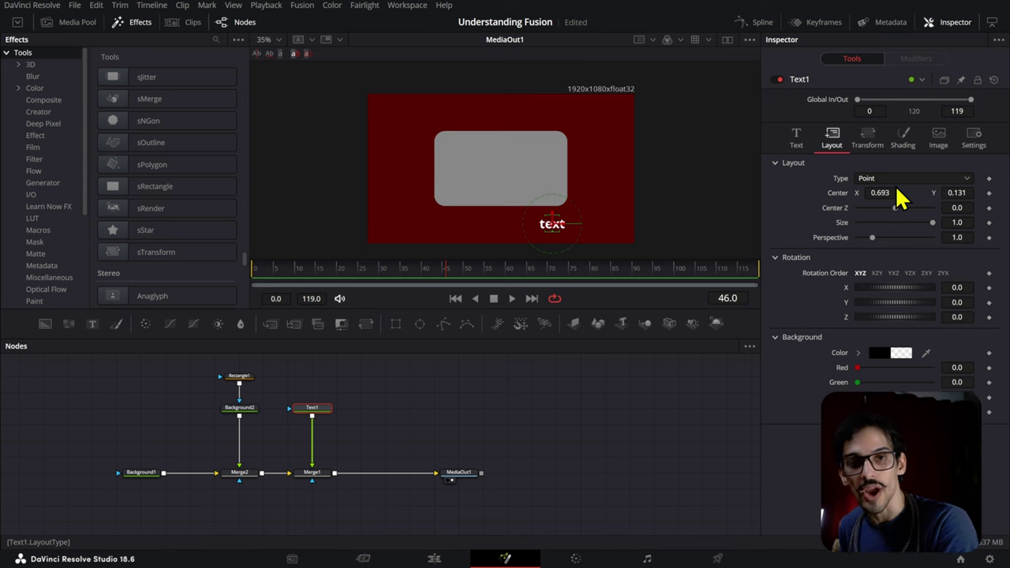
Add a Transform (Xf) node after Background2, ahead of Merge2.
click(251, 410)
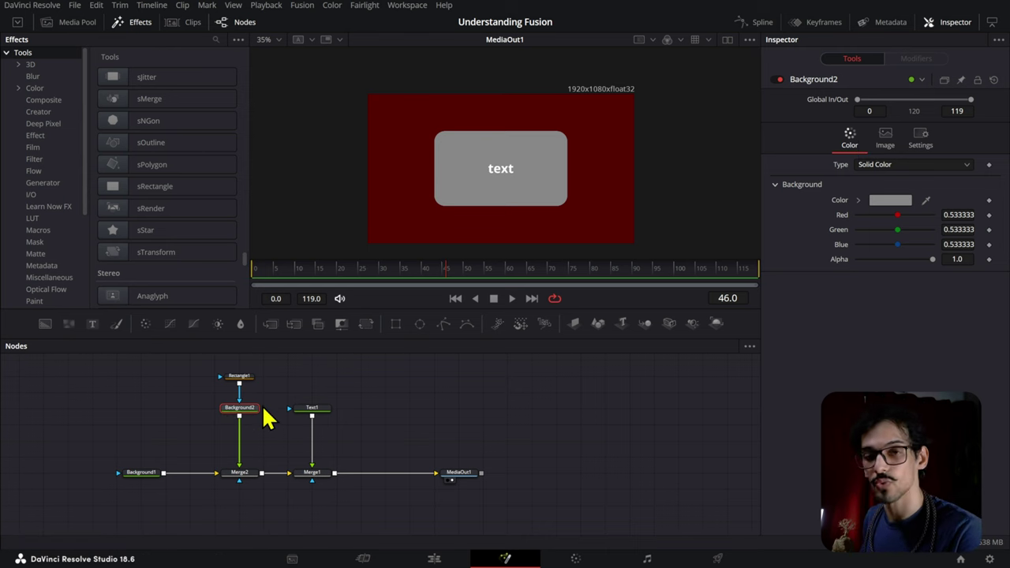
key(shift+space)
text(trans)
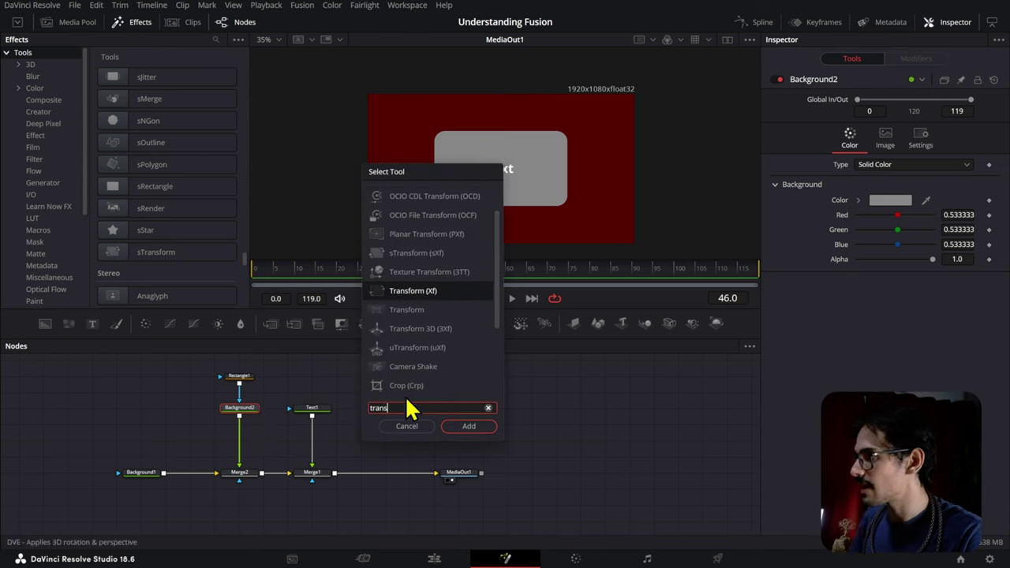
key(Down)
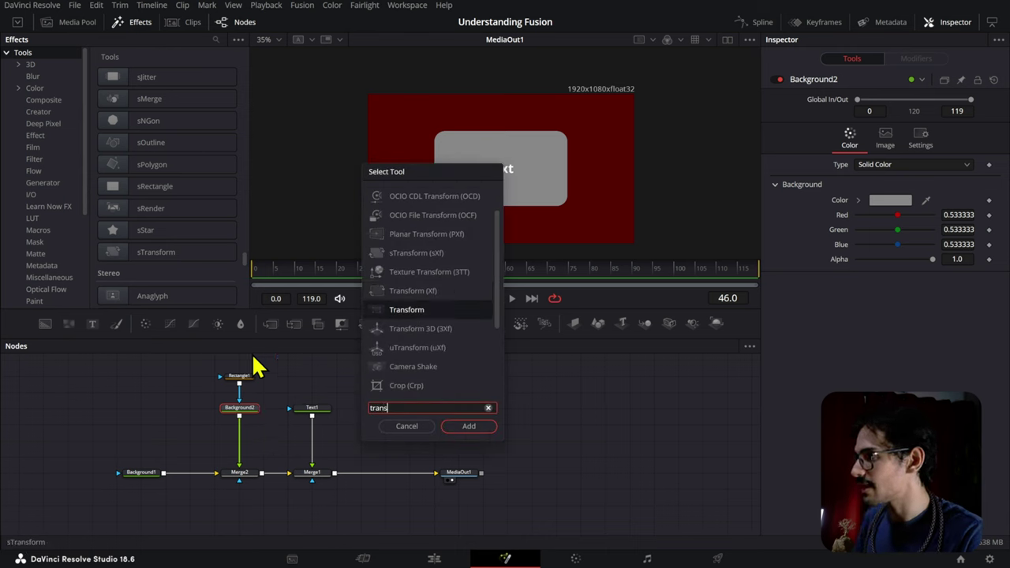
key(Up)
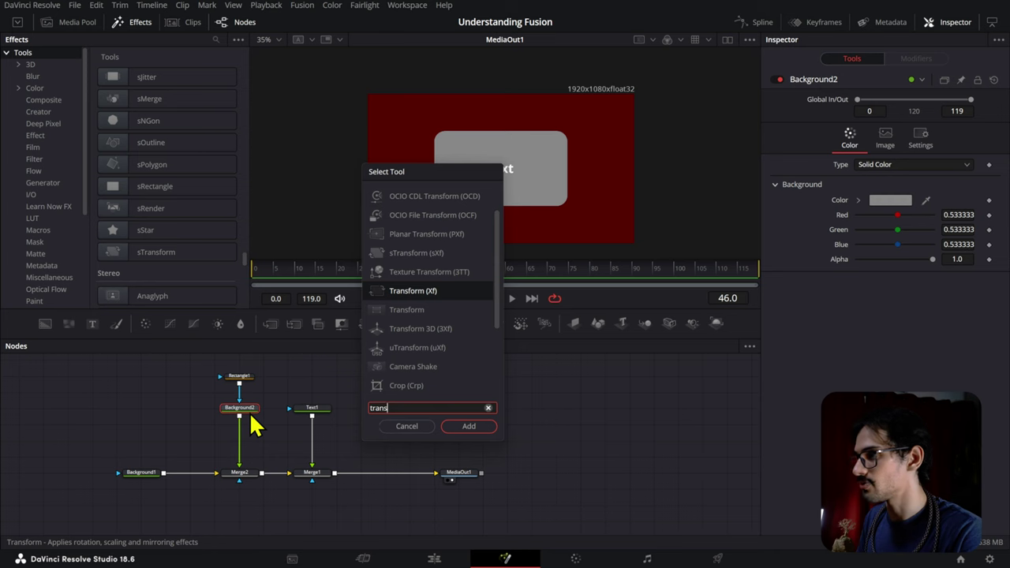
key(Return)
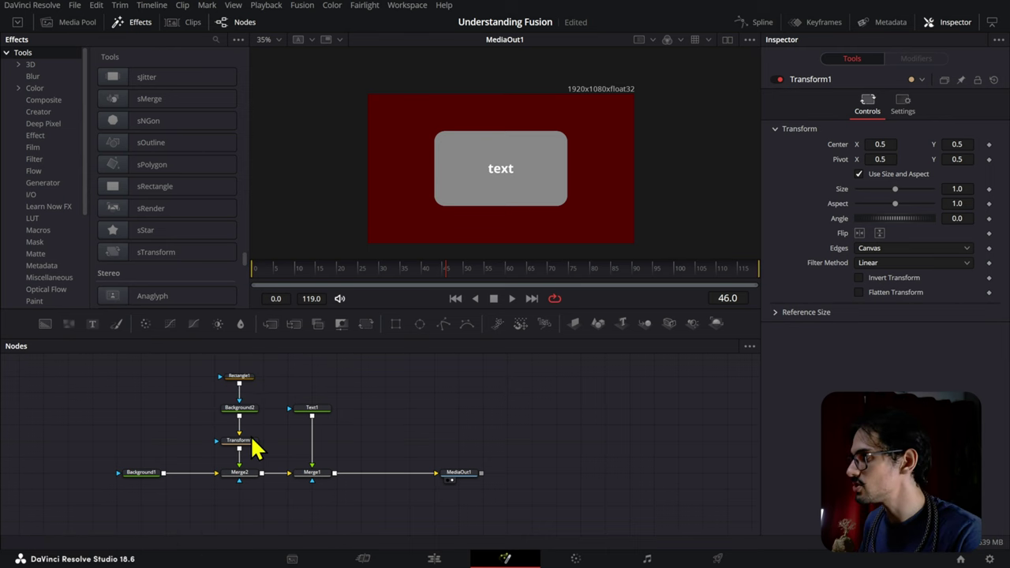
Try shifting the rounded rectangle up and right with Transform1 to a Center of about X 0.742, Y 0.789, and reset the Center.
mouse_move(251, 443)
mouse_down()
mouse_move(417, 418)
mouse_move(269, 417)
mouse_move(241, 435)
mouse_move(246, 444)
mouse_up()
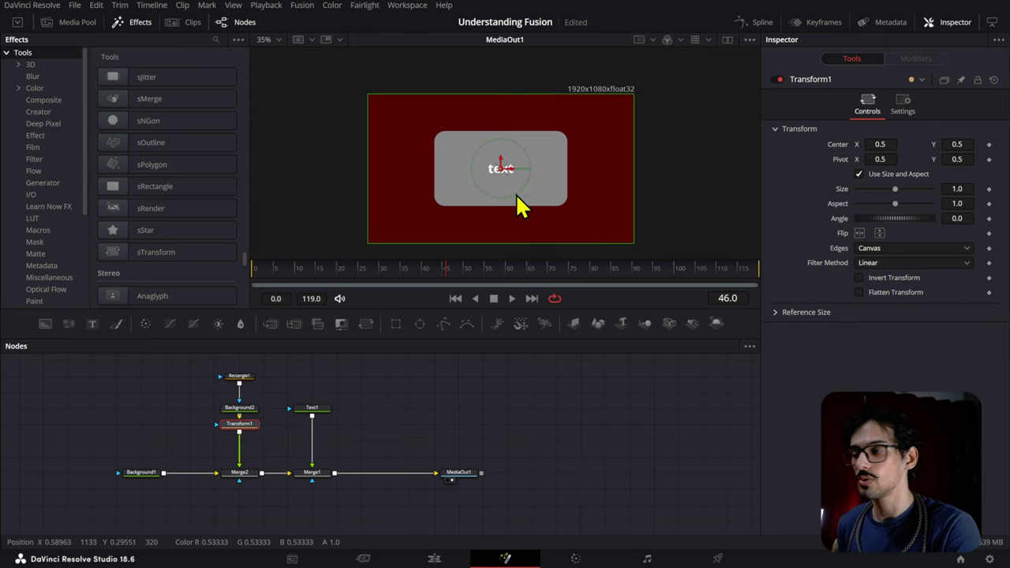
drag(500, 169, 579, 136)
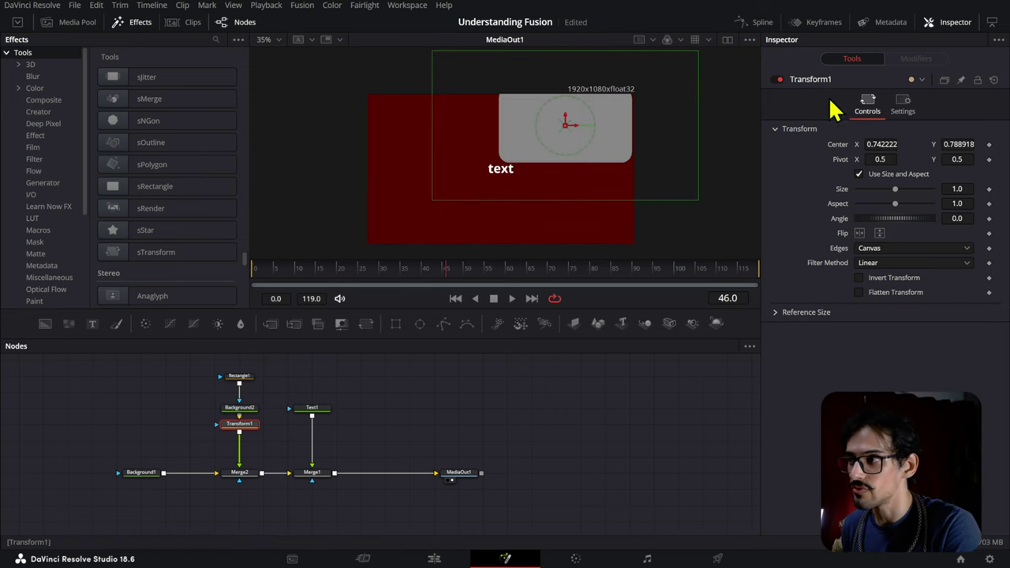
double_click(841, 144)
drag(871, 144, 967, 144)
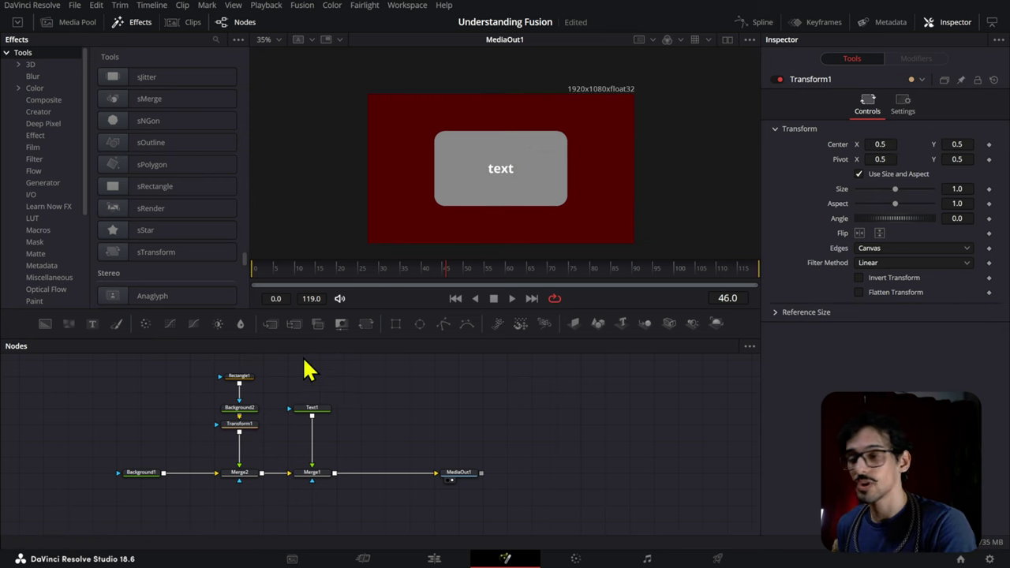
Try adding another Background node while Background2 is selected, merging it between Background2 and Transform1, and reselect Background2.
drag(192, 364, 202, 379)
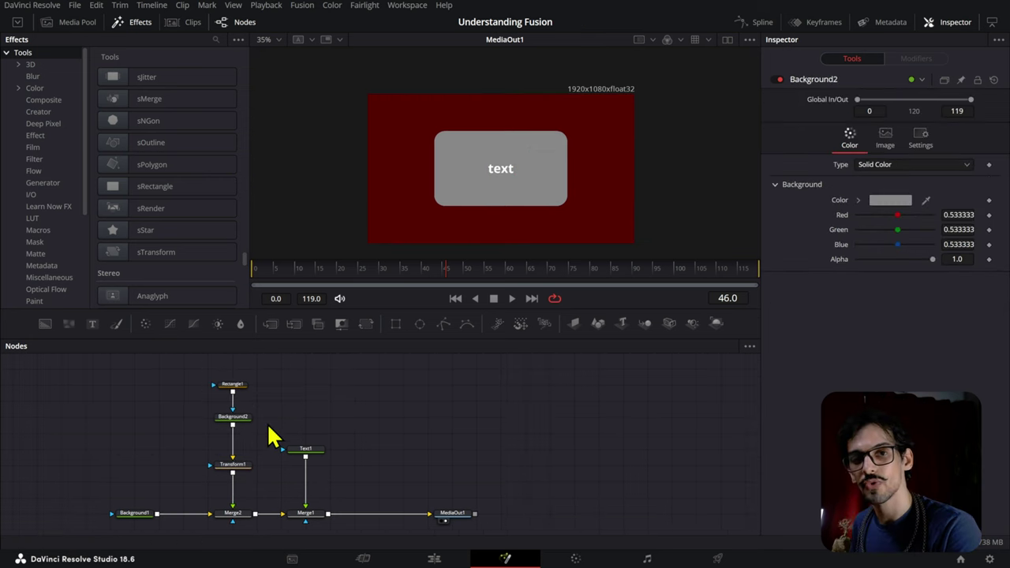
click(234, 418)
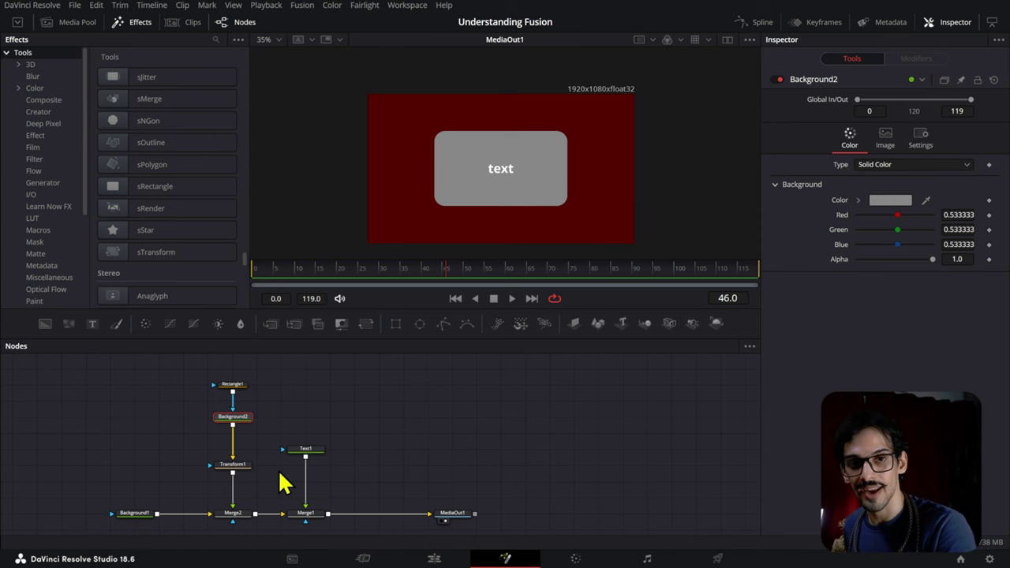
click(53, 332)
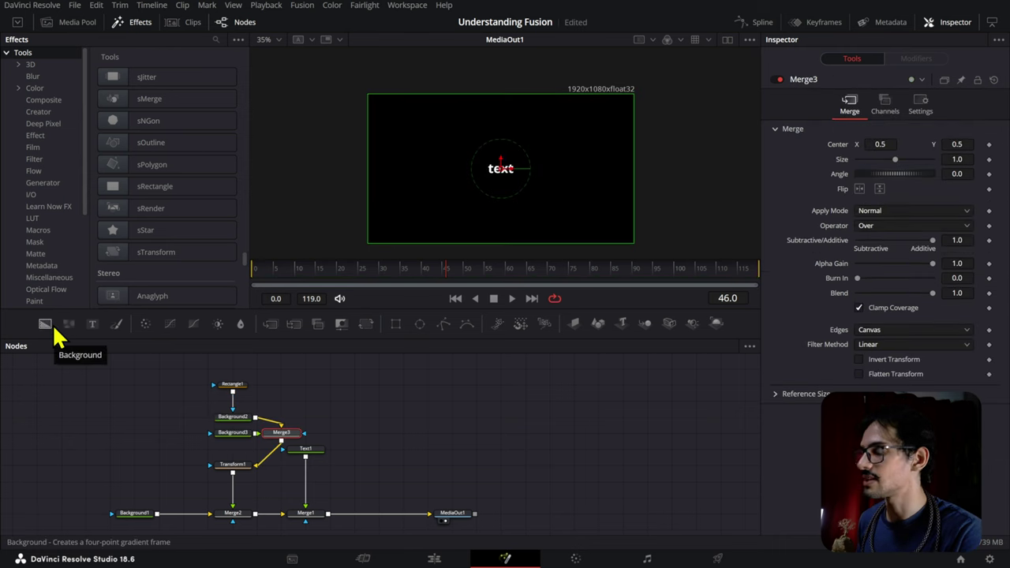
click(162, 466)
click(243, 420)
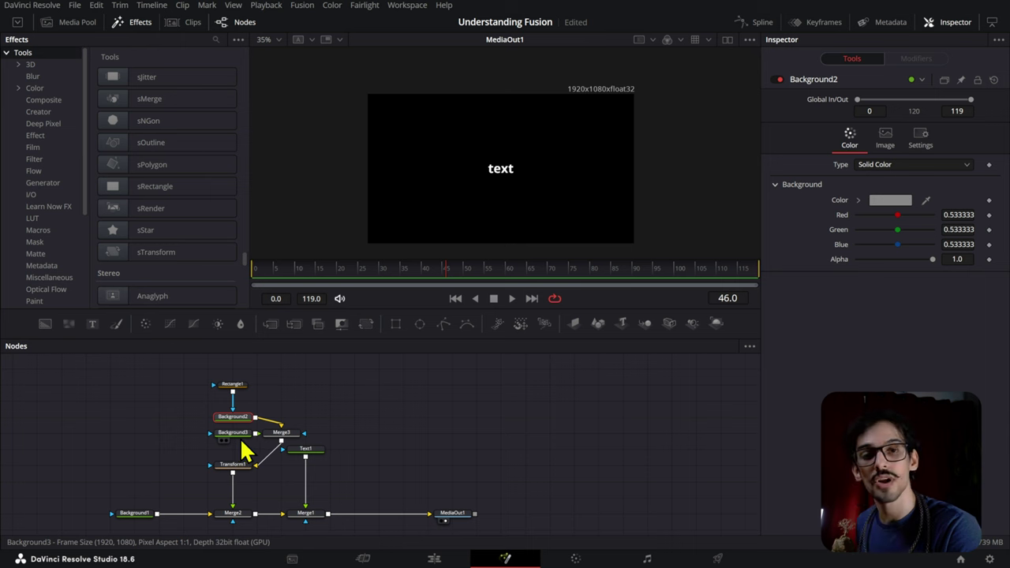
mouse_move(244, 450)
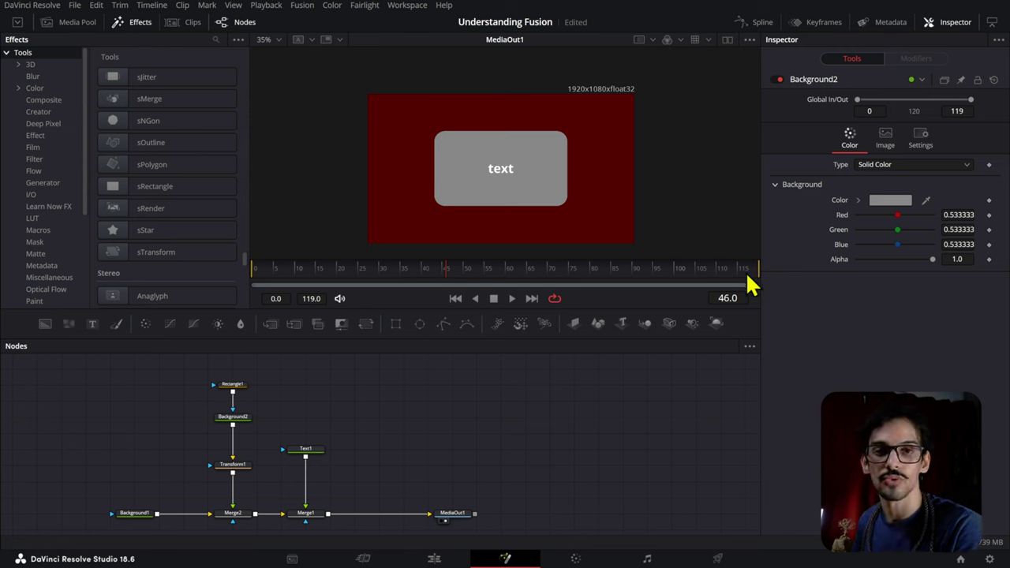
Scrub the playhead through frame 14 to frame 23 in the composition's time ruler.
click(280, 277)
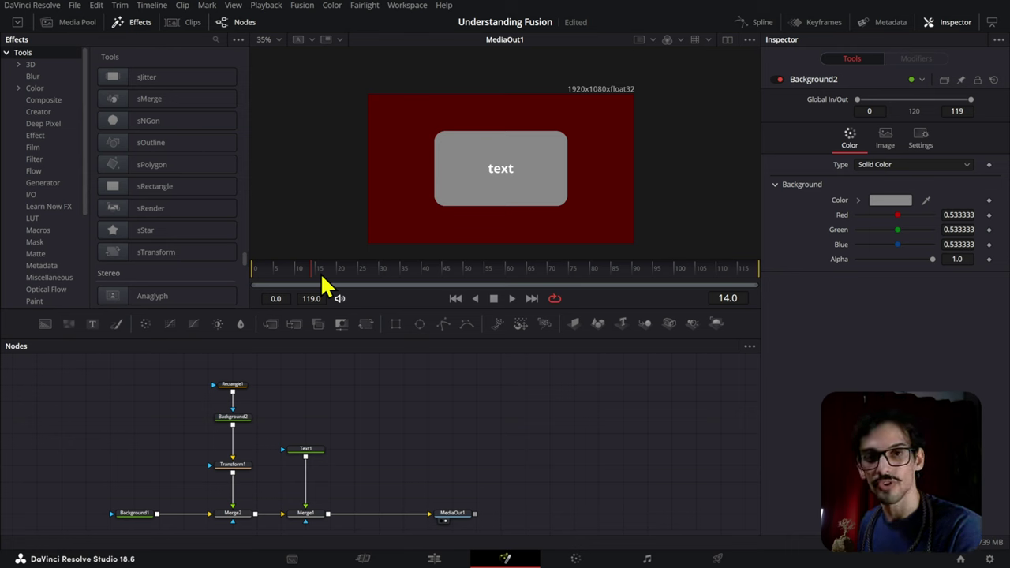
drag(326, 277, 353, 280)
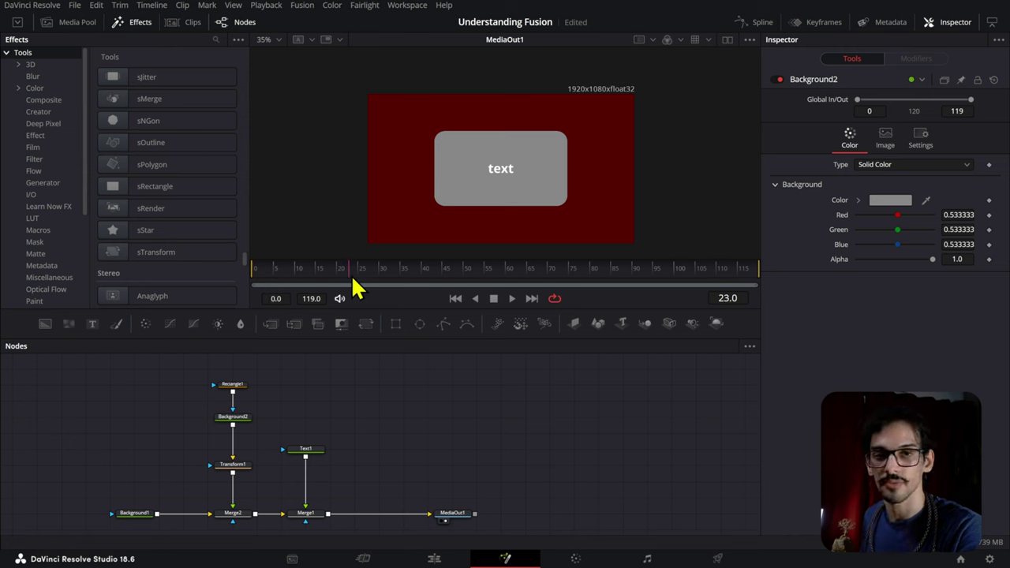
Add a Center keyframe to Transform1 at frame 10.
key(Home)
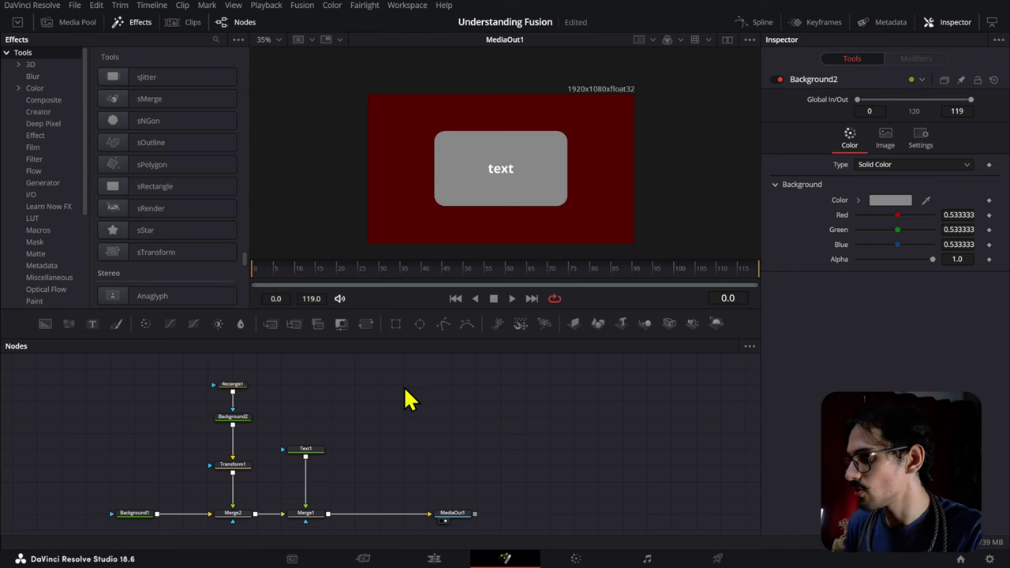
click(237, 469)
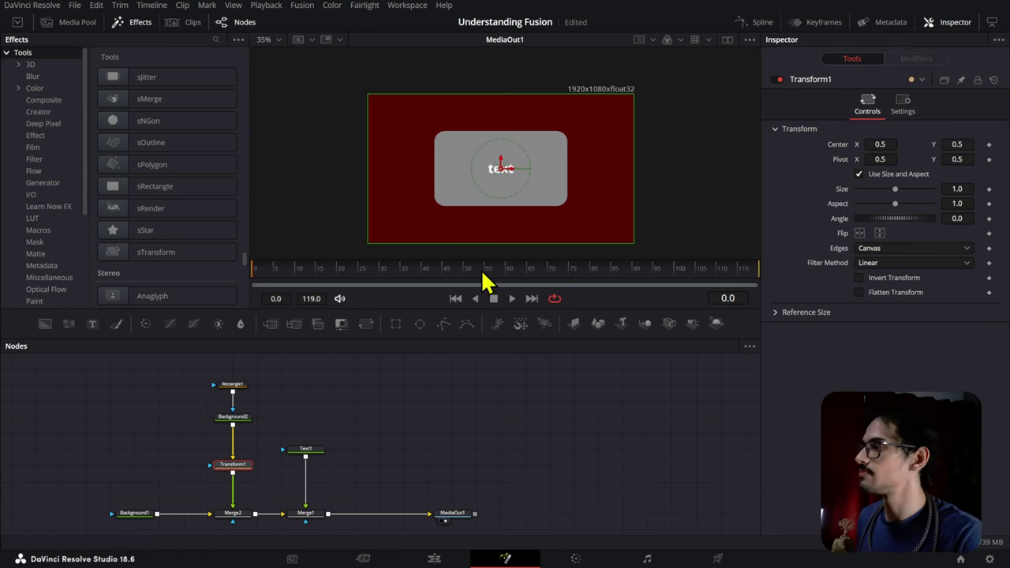
drag(297, 274, 296, 282)
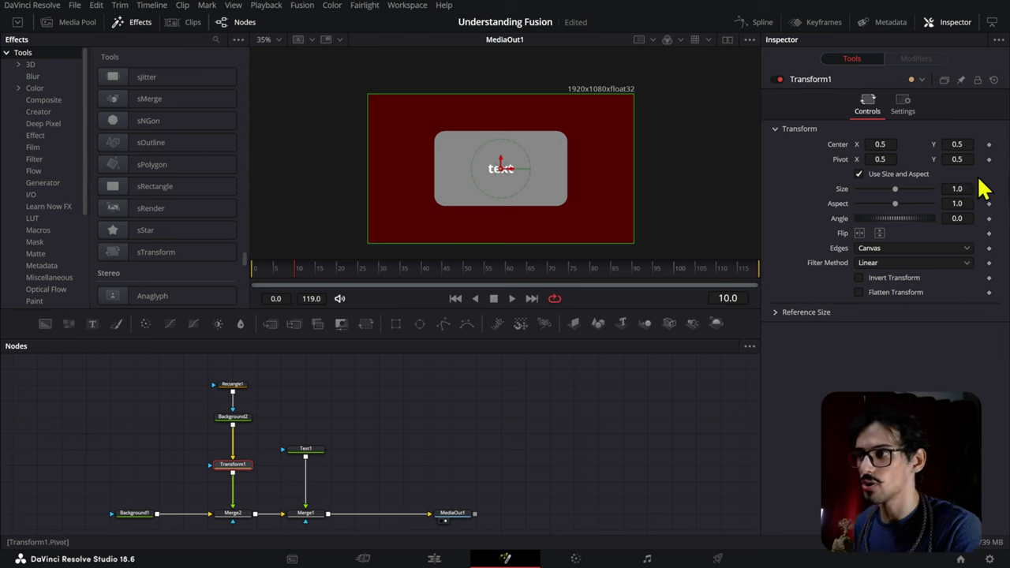
click(989, 145)
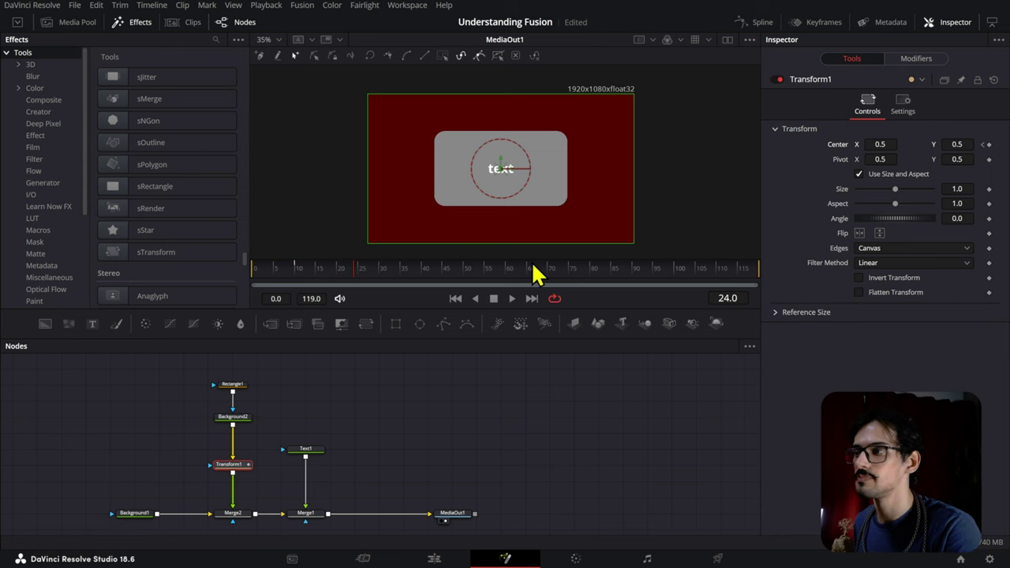
Set Transform1's Center to X 0.715, Y 0.269 at frame 24, and scrub through the resulting movement.
drag(872, 144, 916, 145)
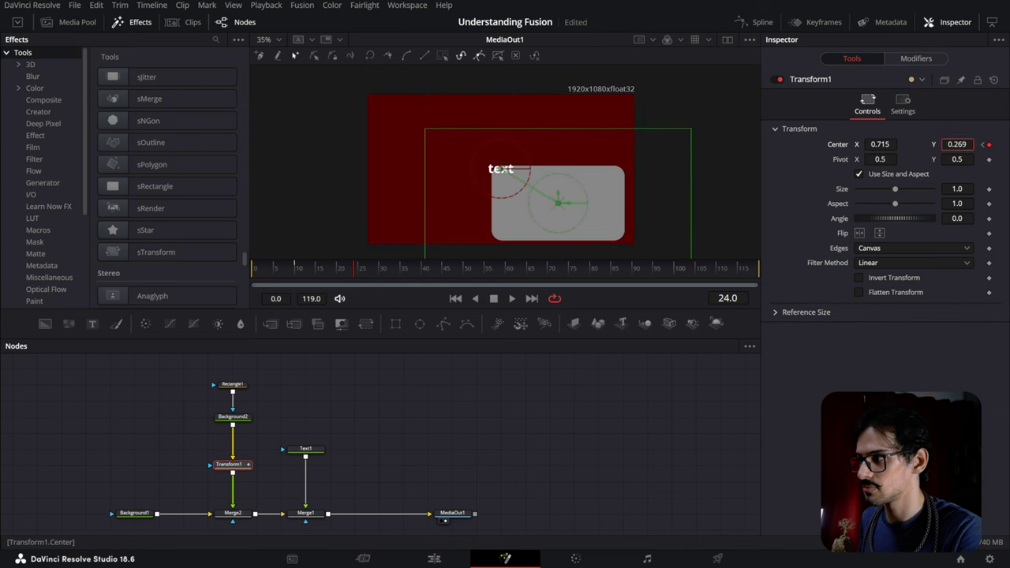
drag(319, 270, 363, 278)
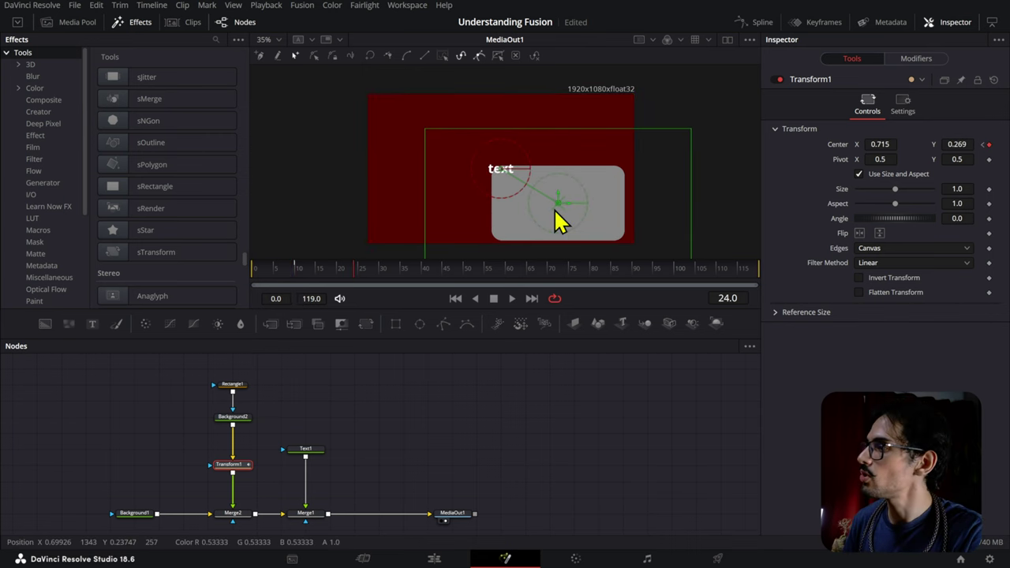
Try repositioning the rounded rectangle directly in the viewer at frame 24, and undo the move.
drag(557, 206, 421, 143)
drag(525, 256, 418, 132)
key(ctrl+z)
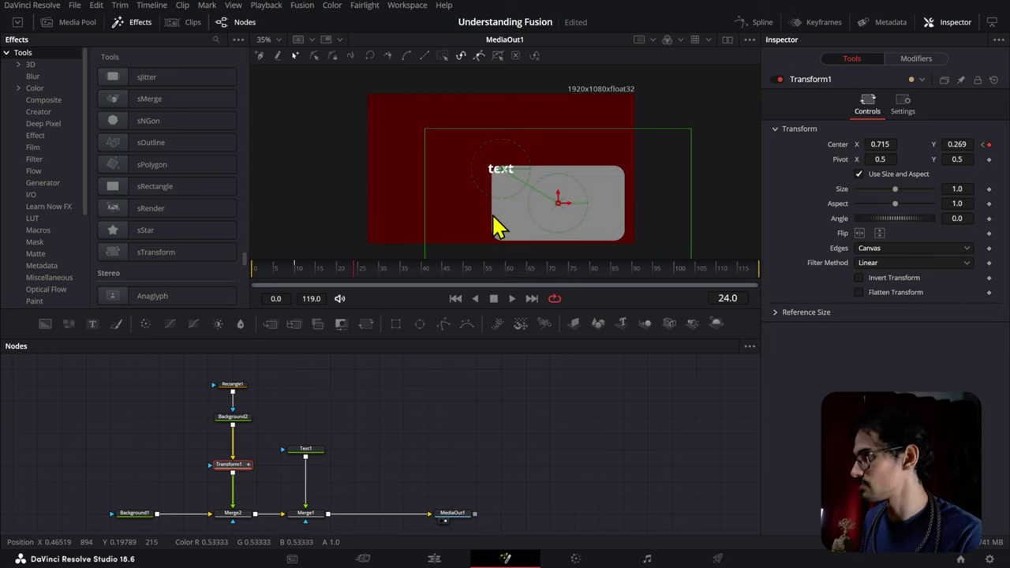
Play the rounded rectangle's animation from frame 10, and return the playhead to frame 10.
click(297, 280)
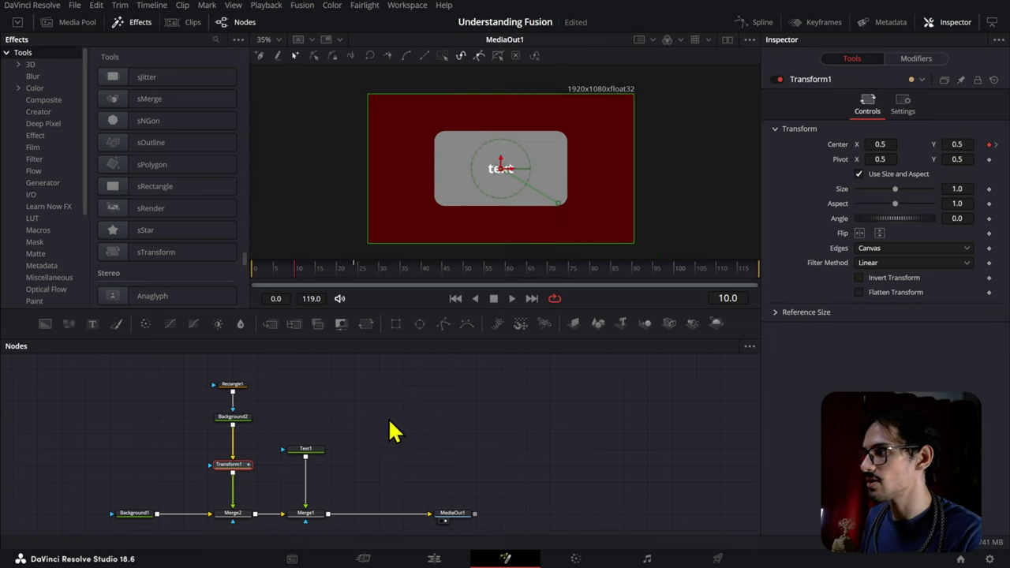
key(space)
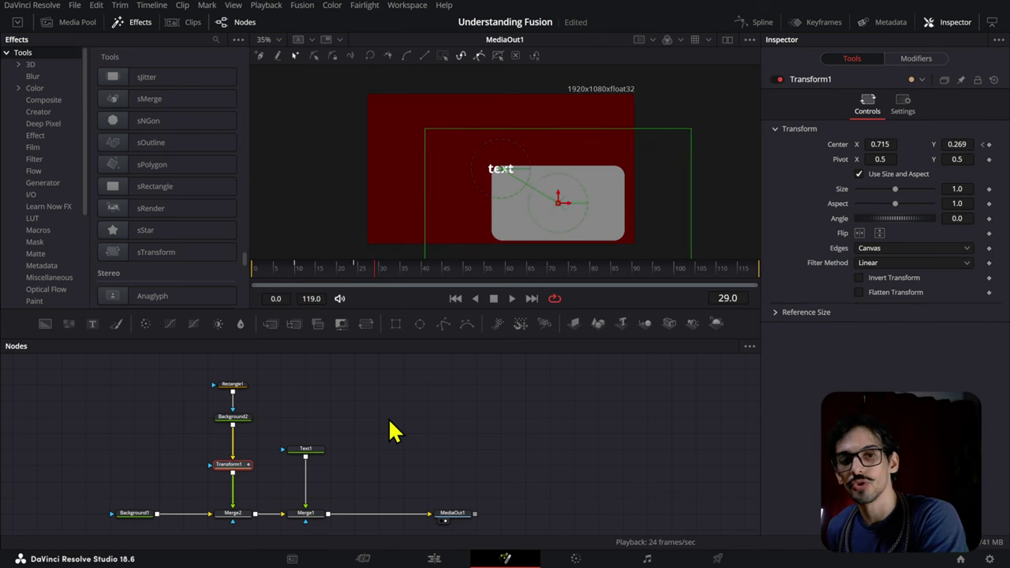
click(285, 264)
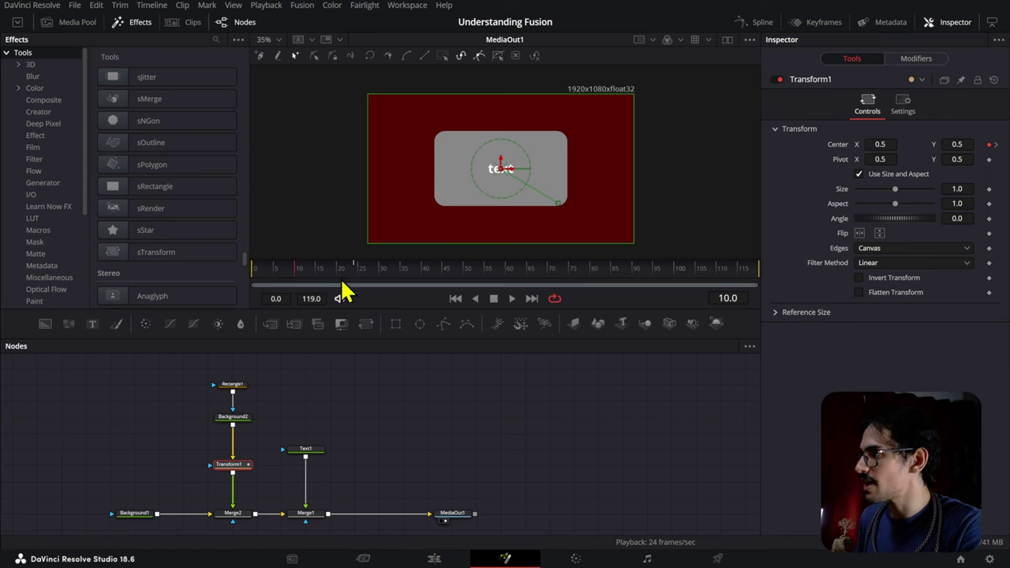
Try moving the rounded rectangle in the viewer at frame 31 and to about X 0.25, Y 0.51 at frame 40, and play the animation.
click(392, 270)
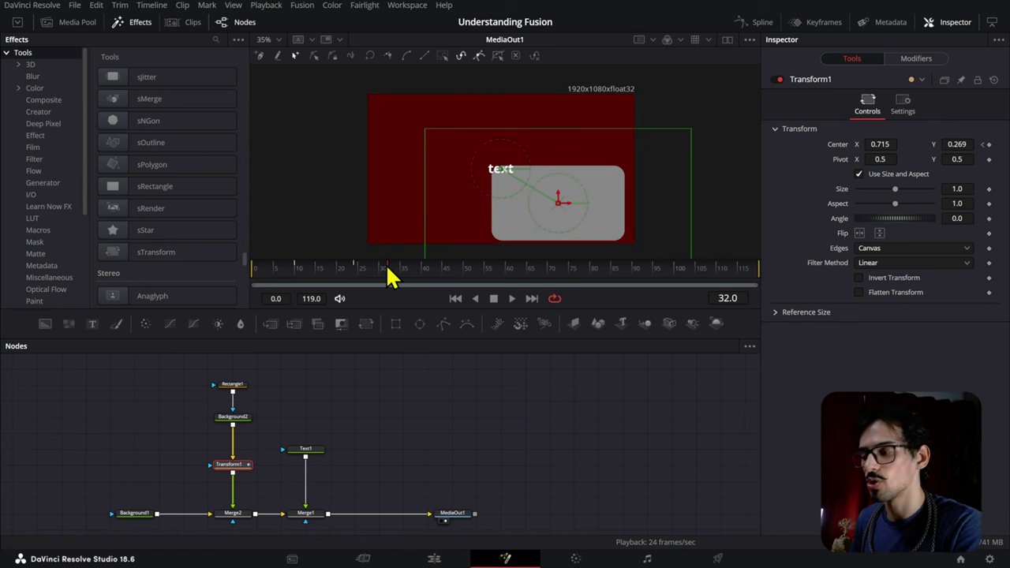
click(381, 270)
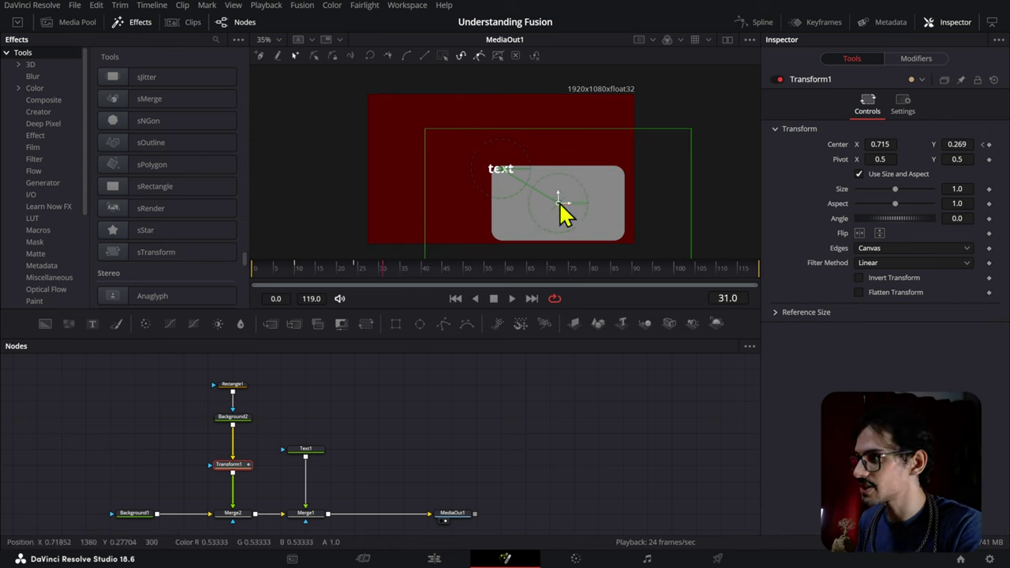
drag(559, 214, 440, 180)
click(423, 269)
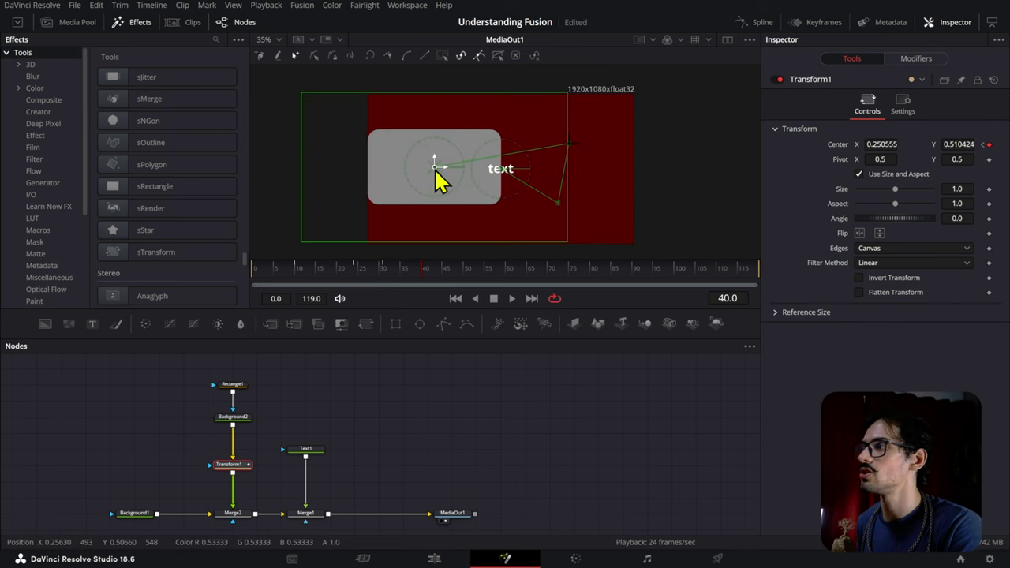
click(327, 274)
key(space)
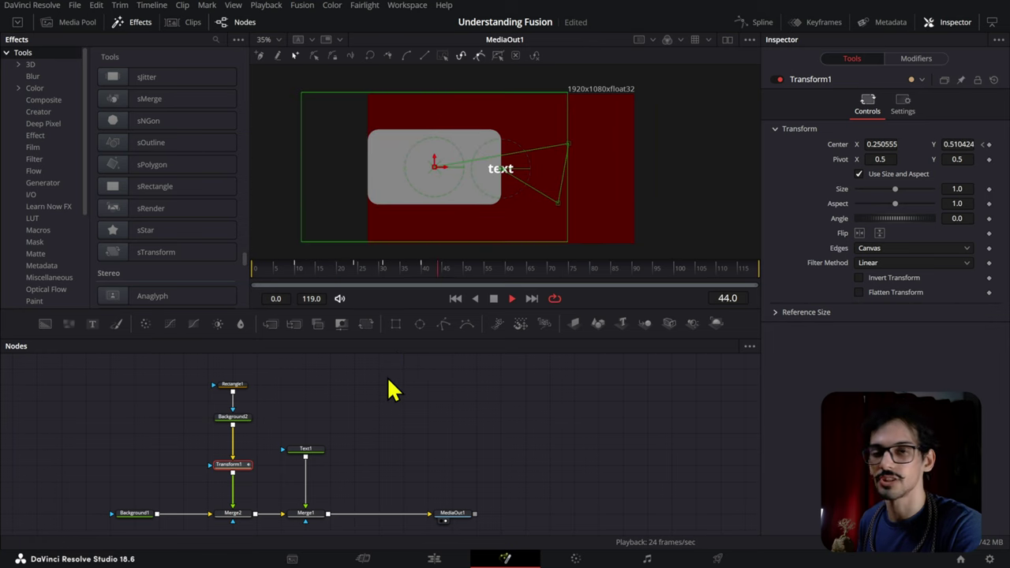
key(space)
Move the rounded rectangle down in the viewer at frame 24 to a Center Y of about 0.290.
click(359, 274)
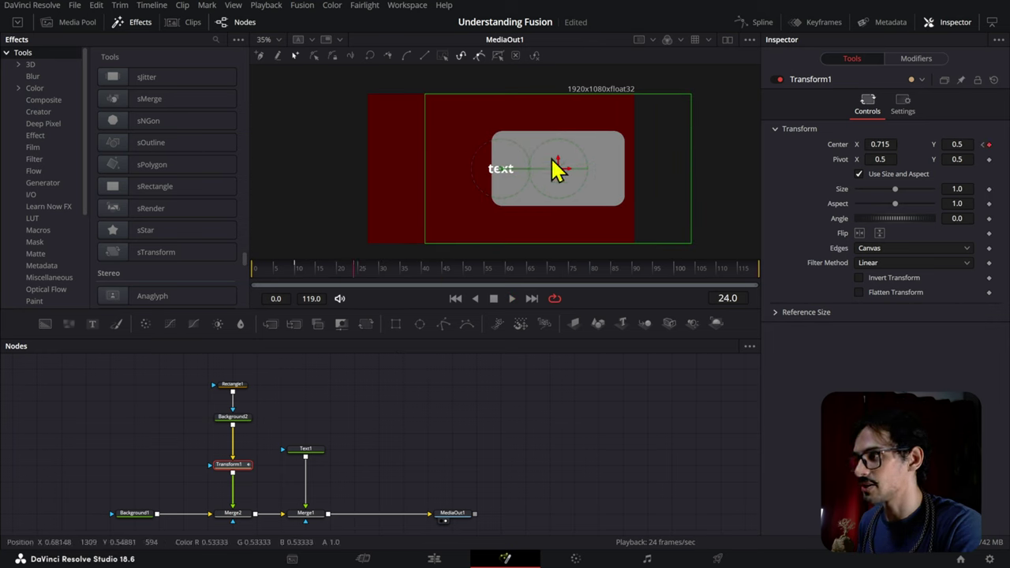
drag(556, 167, 564, 197)
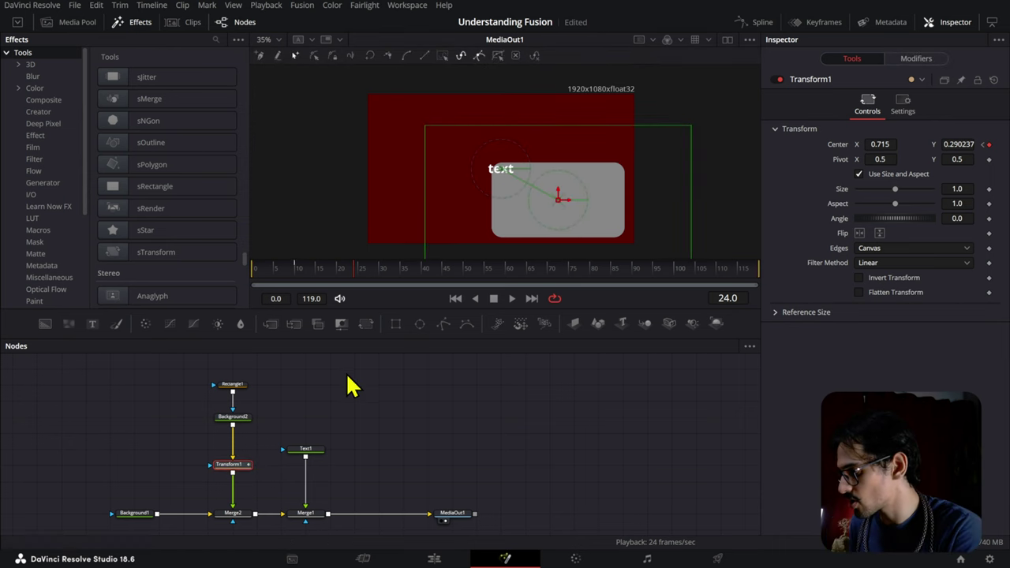
Try pasting a copy of Transform1 after Text1, and undo the paste.
key(ctrl+b)
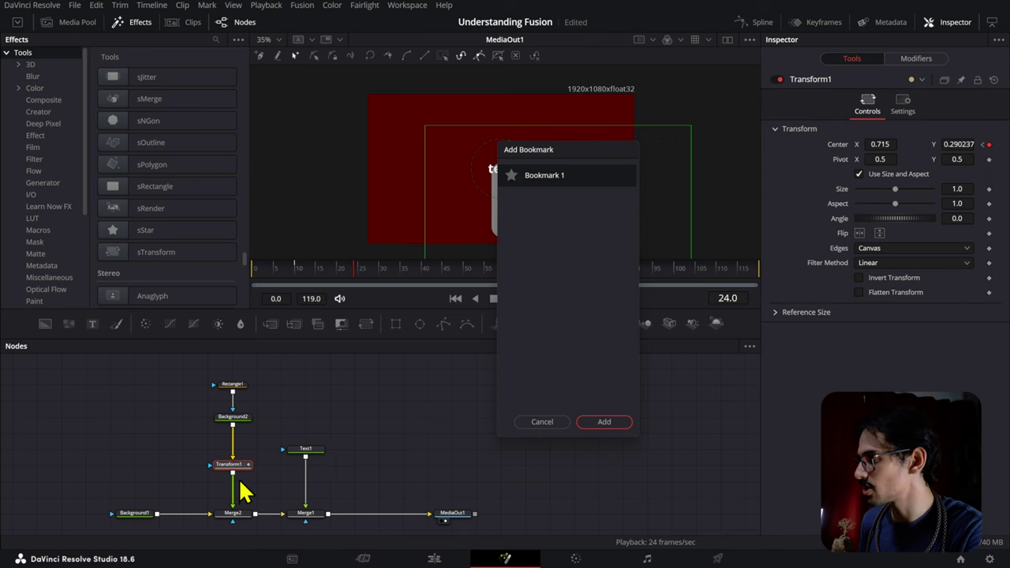
key(Escape)
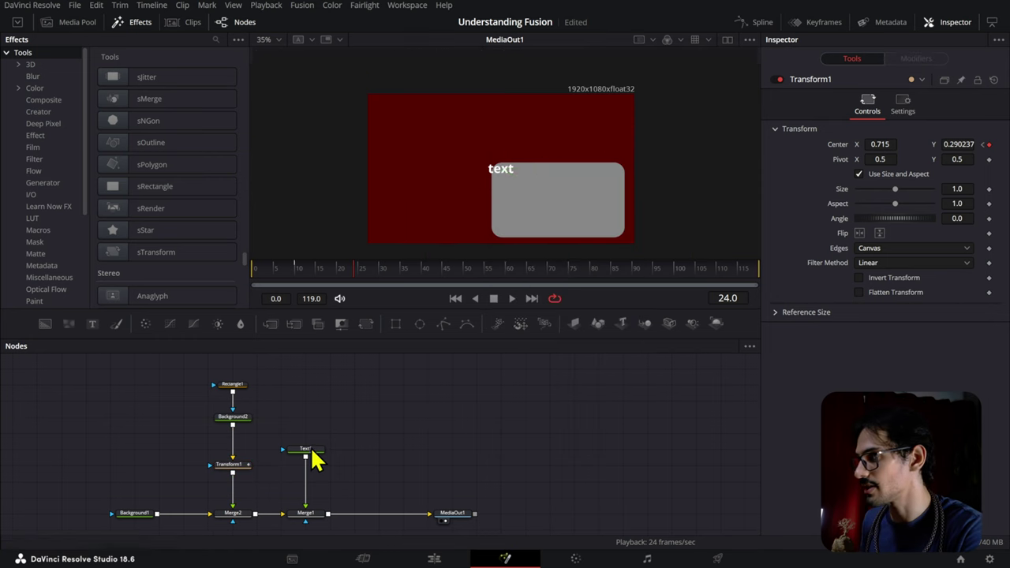
click(305, 449)
key(ctrl+v)
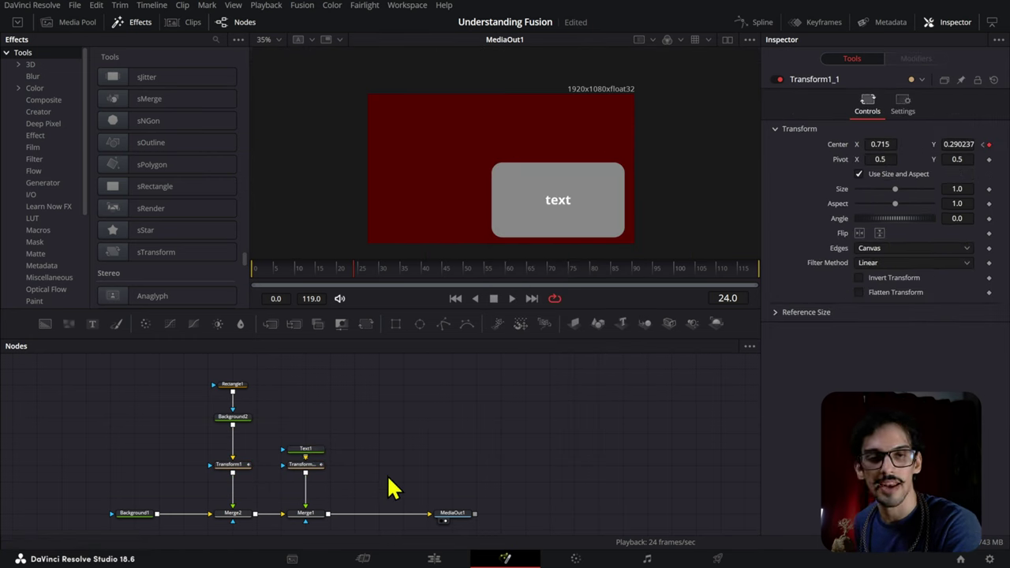
click(304, 464)
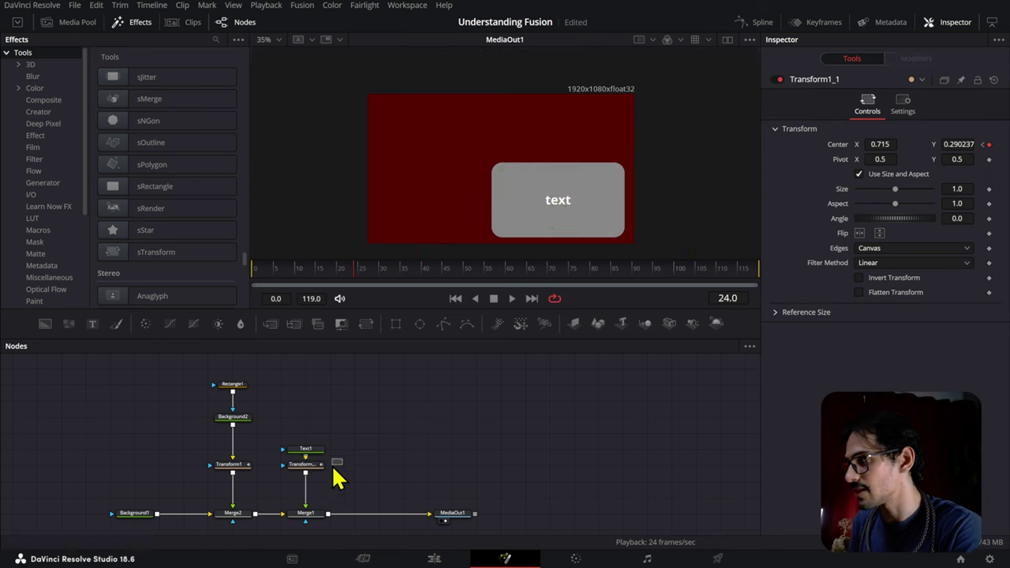
key(ctrl+z)
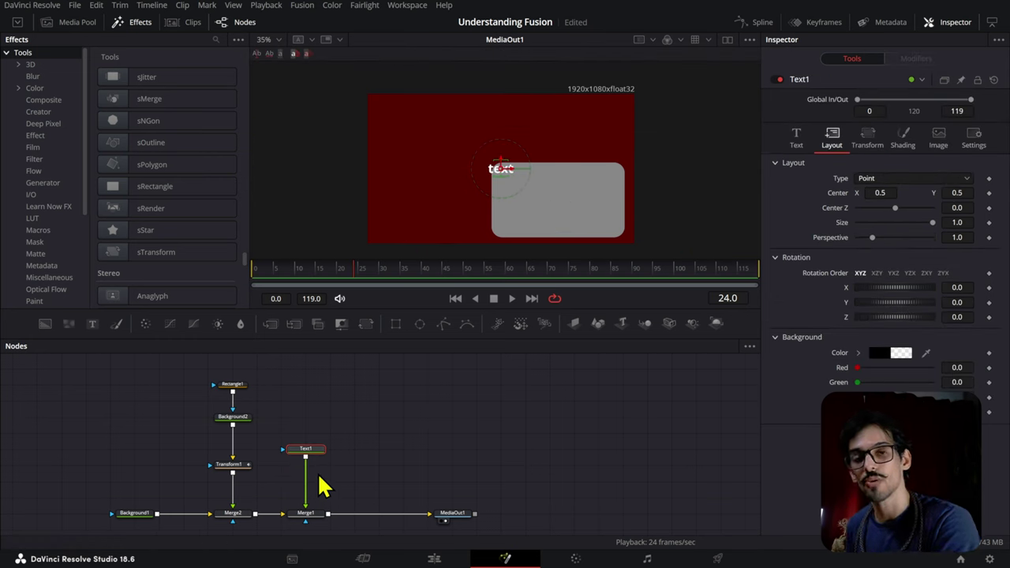
Copy Transform1 and paste it as an instance between Text1 and Merge1.
click(246, 466)
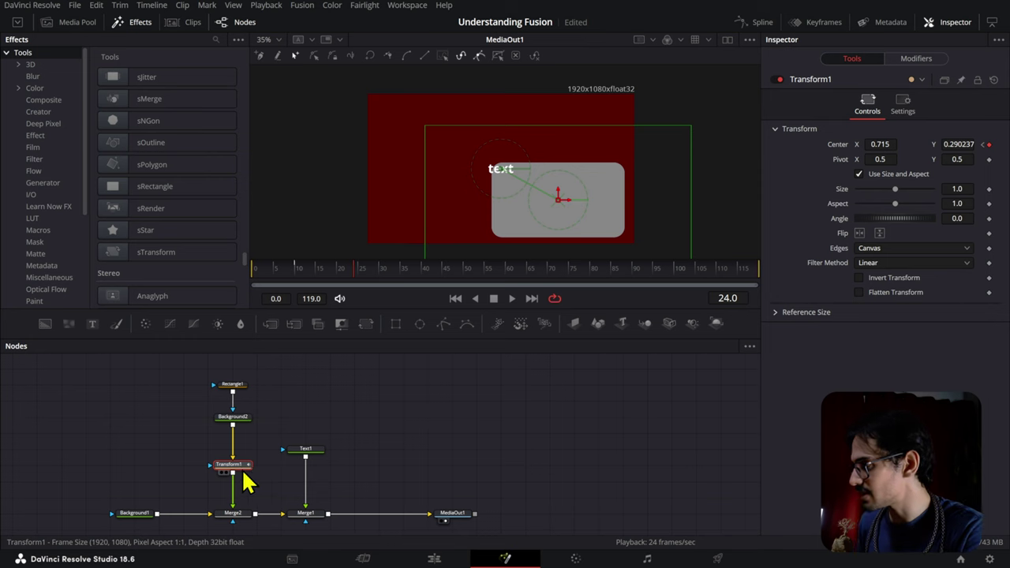
click(307, 451)
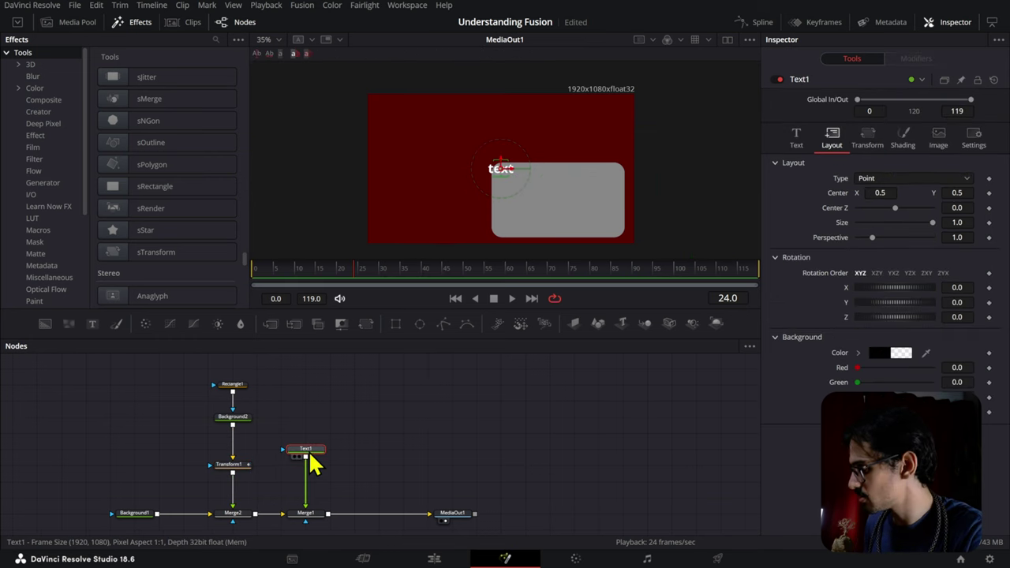
key(ctrl+shift+v)
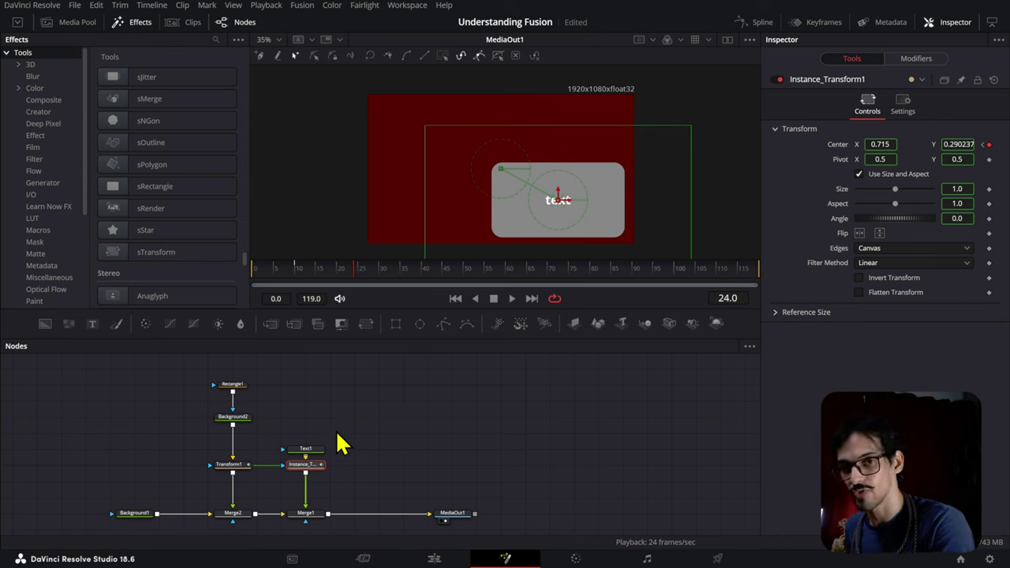
Move Text1 up level with Background2 in the node tree, and play the animation from frame 10.
drag(325, 268, 300, 276)
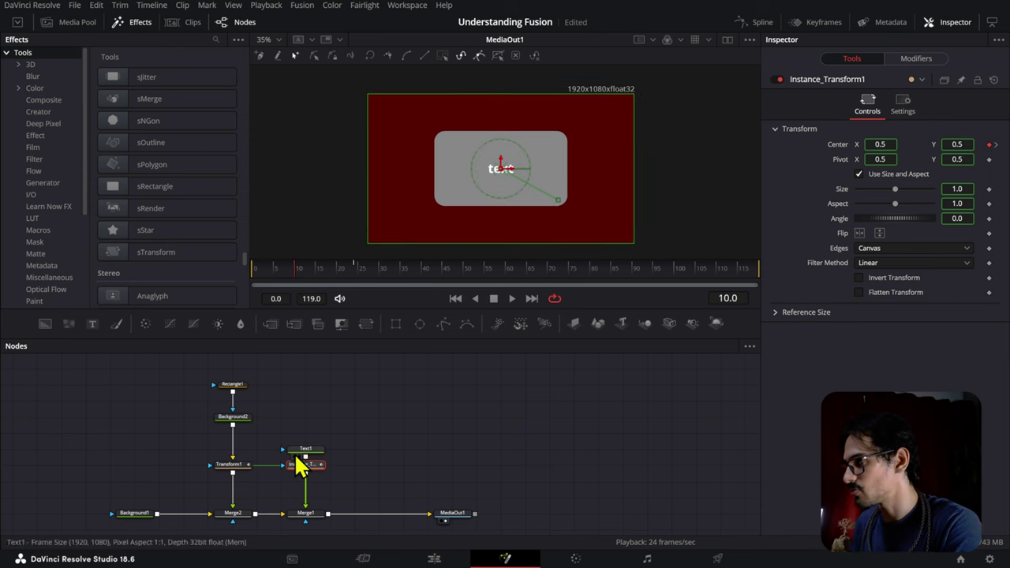
drag(310, 450, 318, 427)
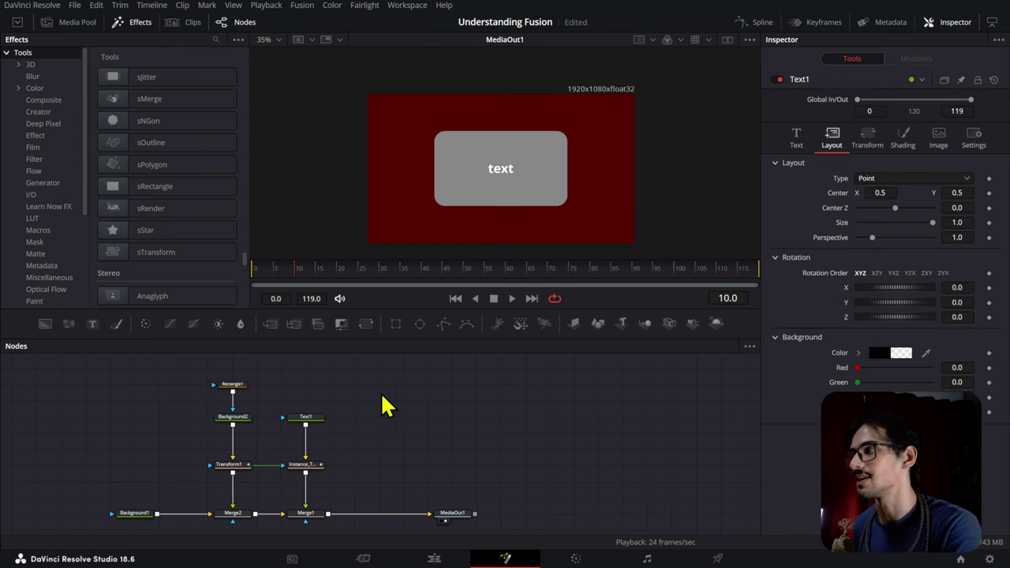
key(space)
key(space)
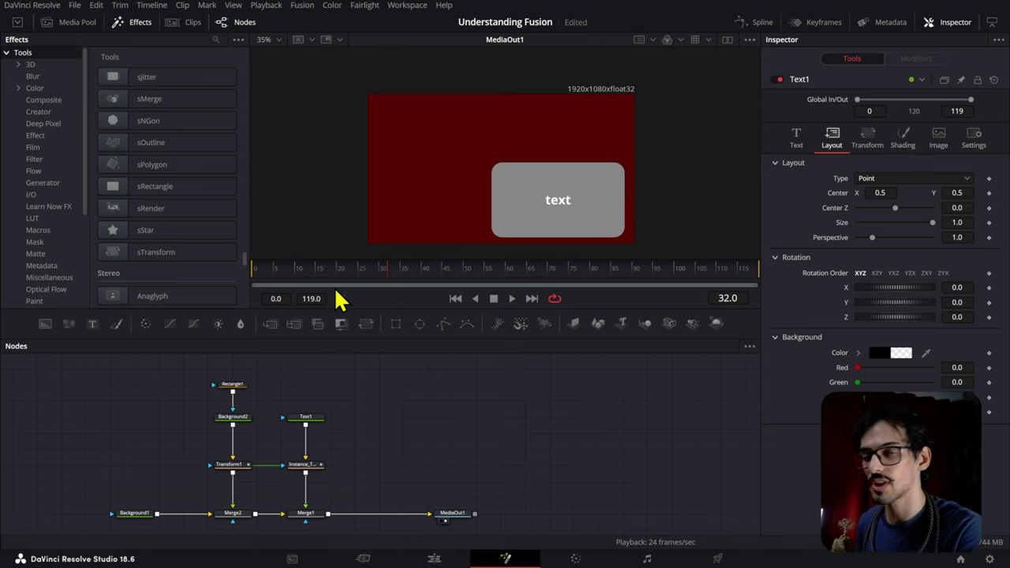
Delete the Transform1 instance below Text1, and try disconnecting Text1 from Merge1 before undoing the disconnection.
click(316, 466)
key(Delete)
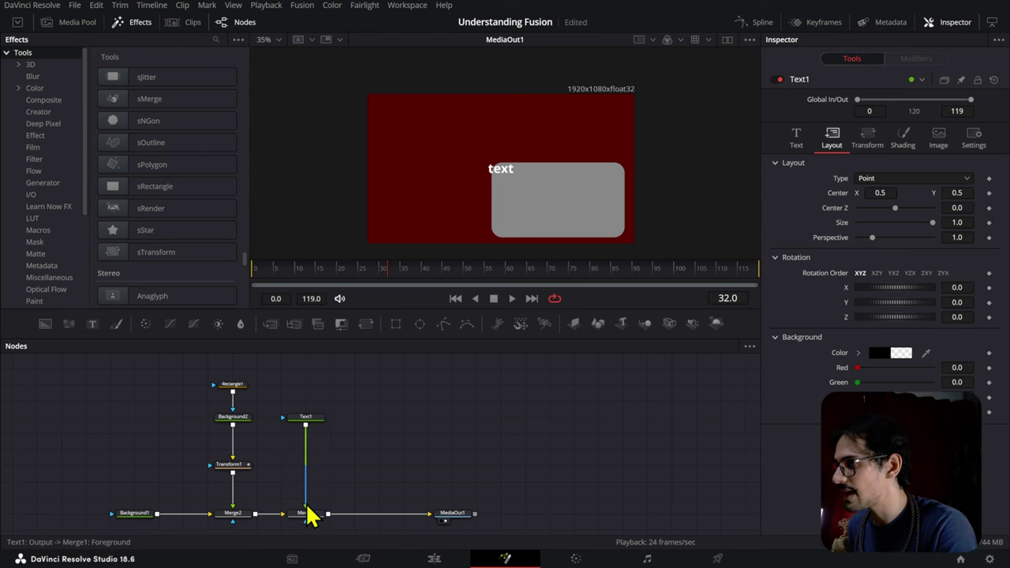
drag(311, 517, 302, 493)
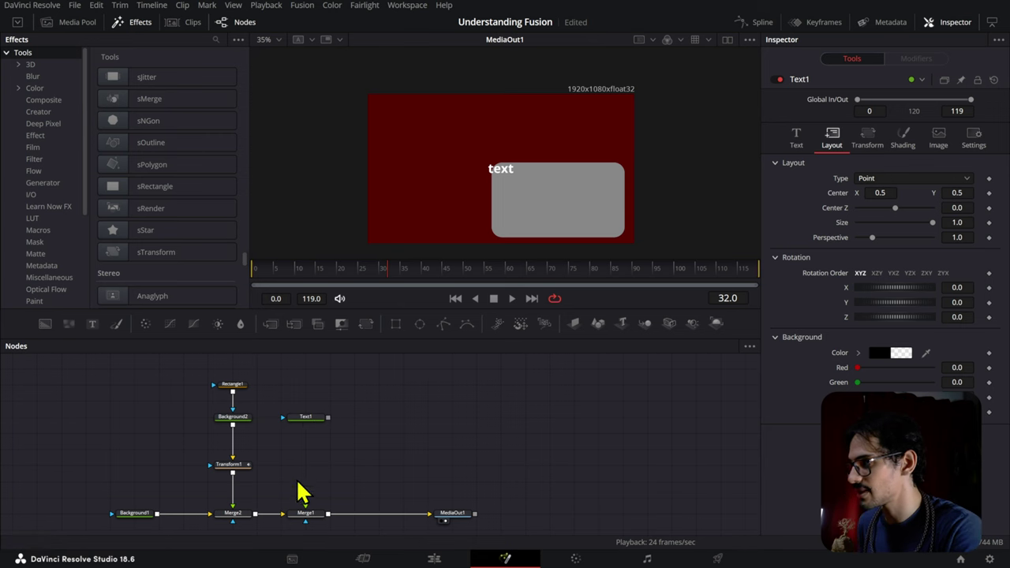
key(ctrl+z)
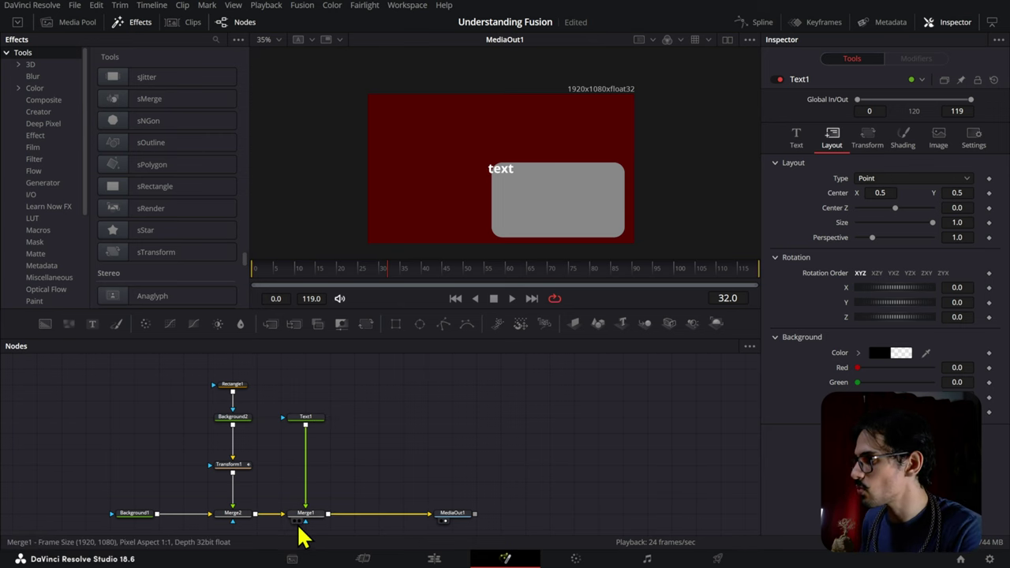
Try relocating Merge1 between Background2 and Transform1 with Text1 as its foreground, and undo the rearrangement.
click(319, 511)
click(310, 413)
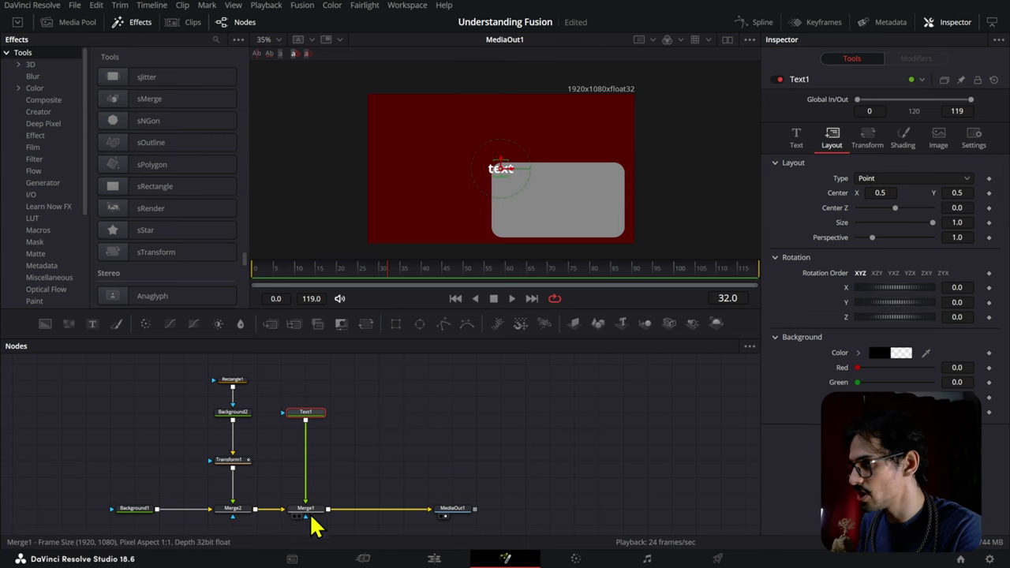
drag(311, 518, 237, 451)
click(300, 446)
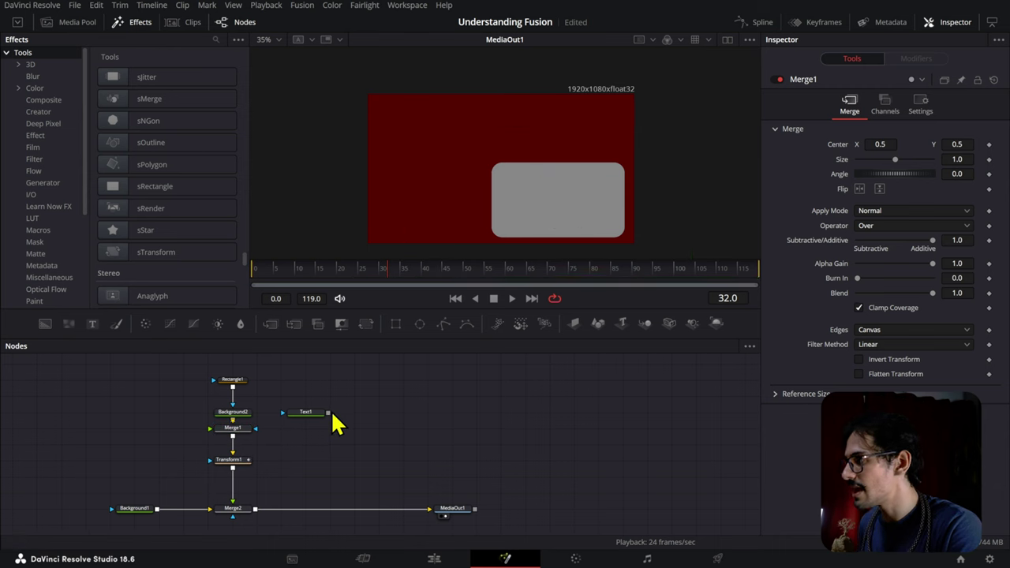
drag(328, 411, 253, 432)
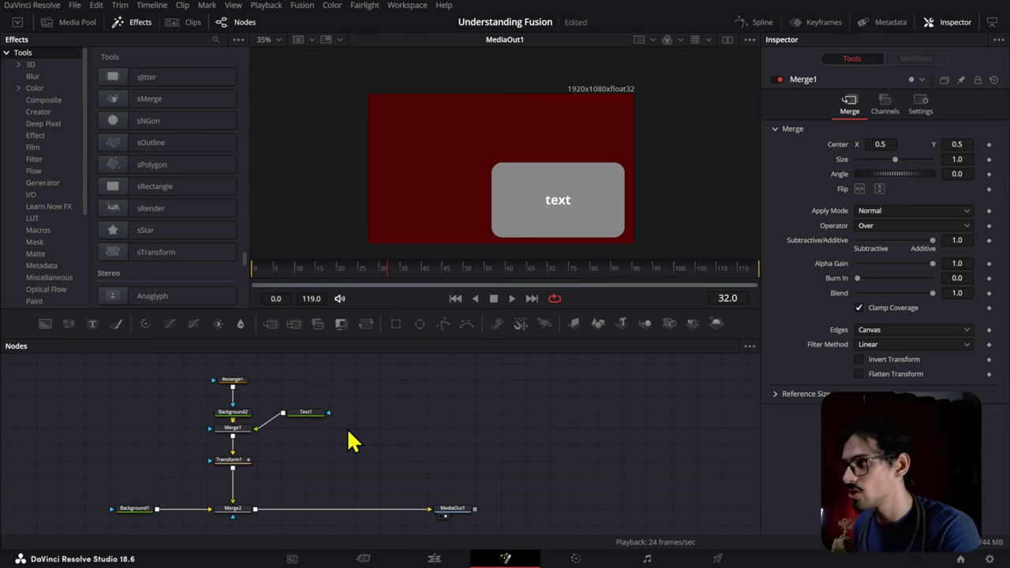
key(ctrl+z)
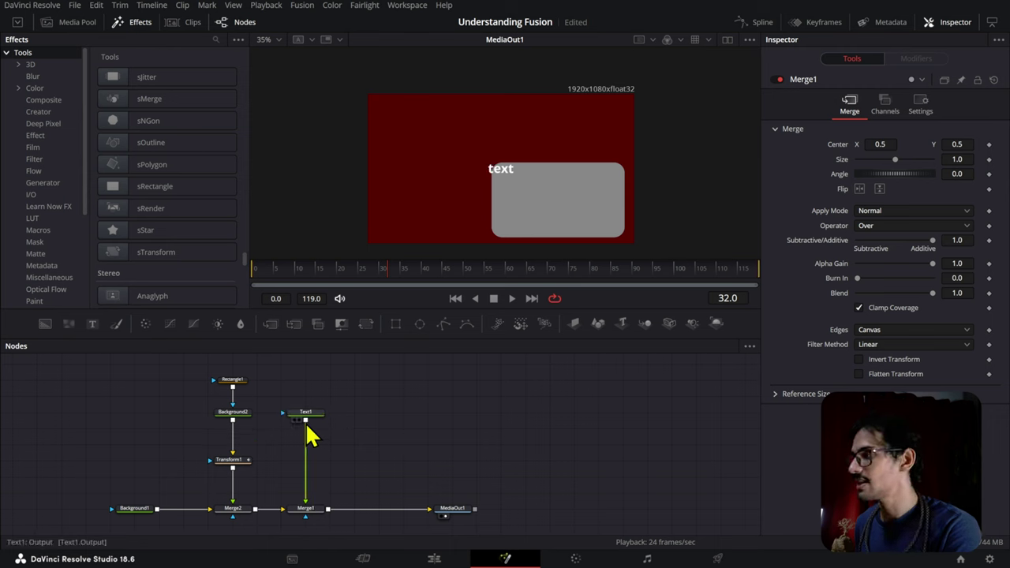
Try merging Text1 over Background2 with a new merge node placed before Transform1, and scrub the animation up to frame 44.
drag(305, 420, 235, 420)
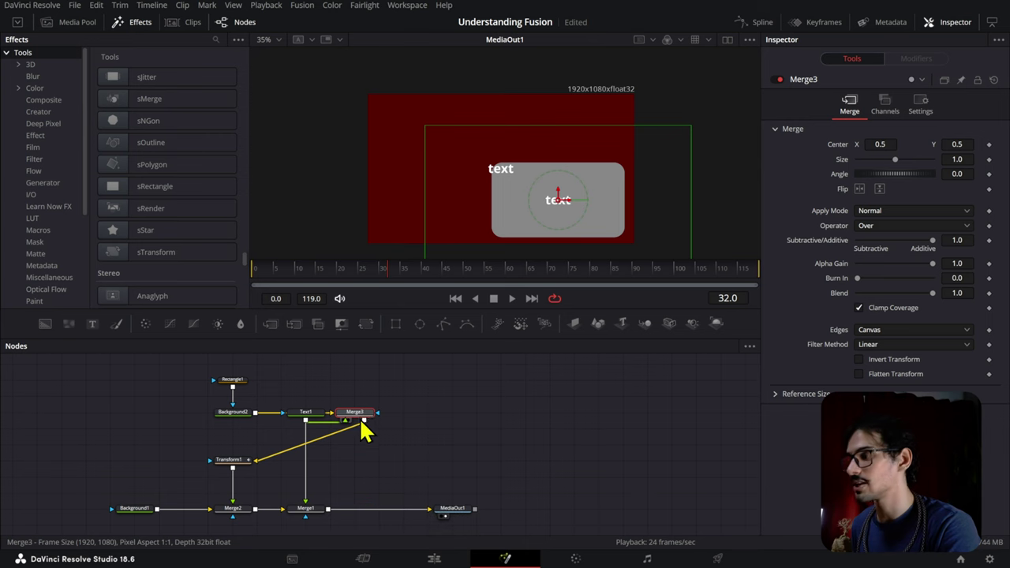
drag(361, 427, 239, 447)
click(397, 462)
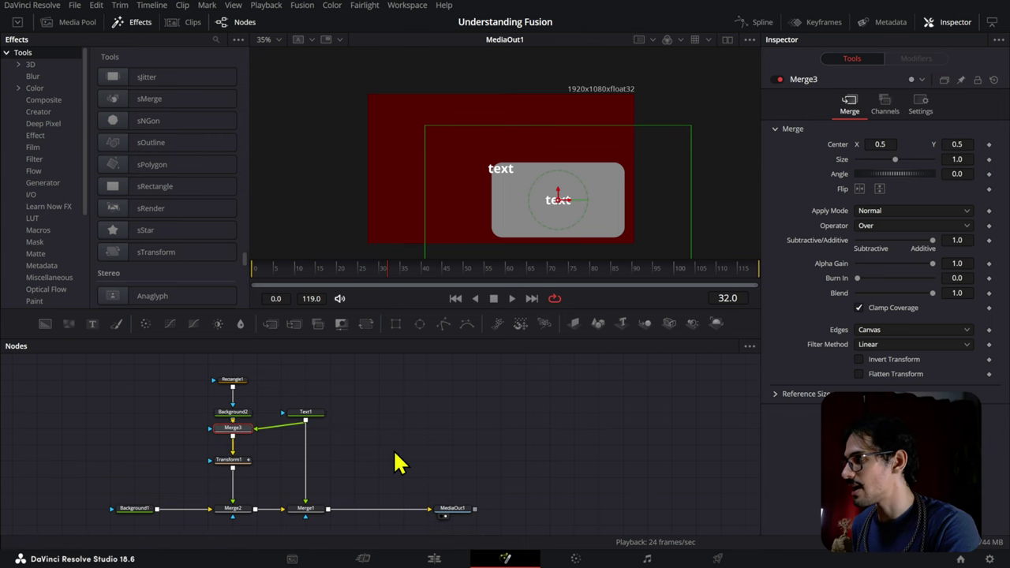
drag(389, 452, 315, 505)
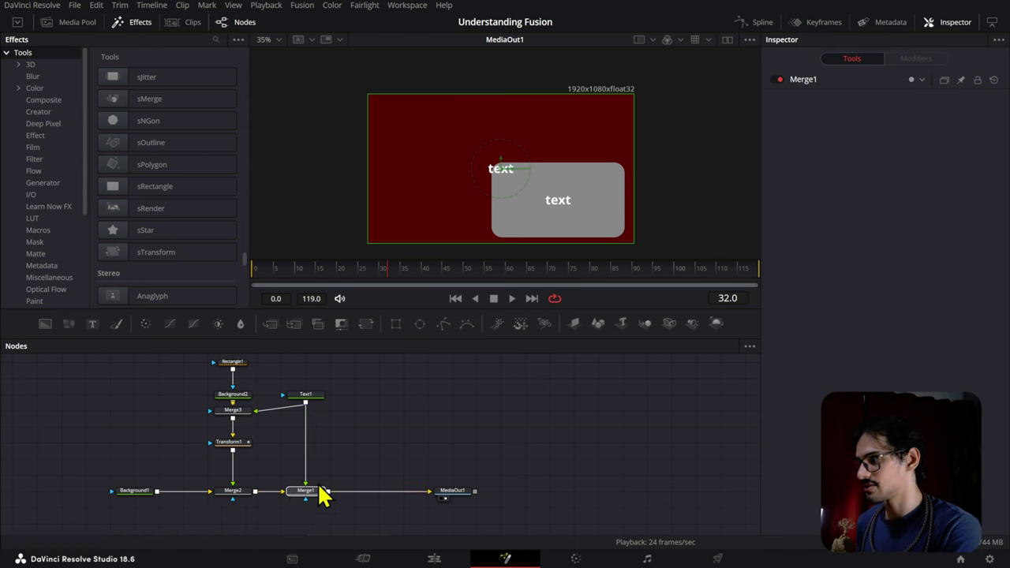
drag(338, 270, 402, 287)
click(399, 401)
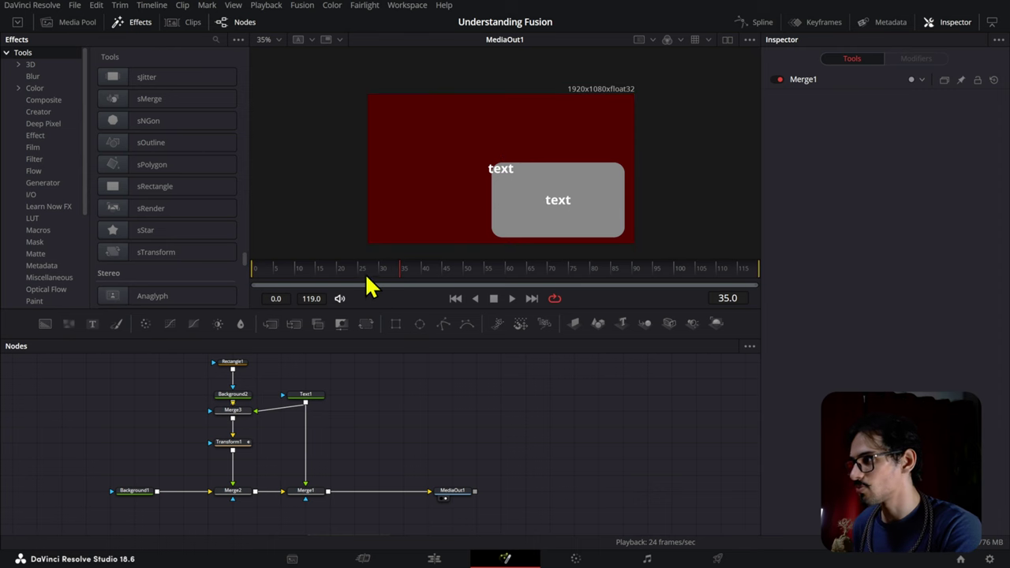
Try changing Text1's text to "sfjjs", and undo the text change.
click(305, 394)
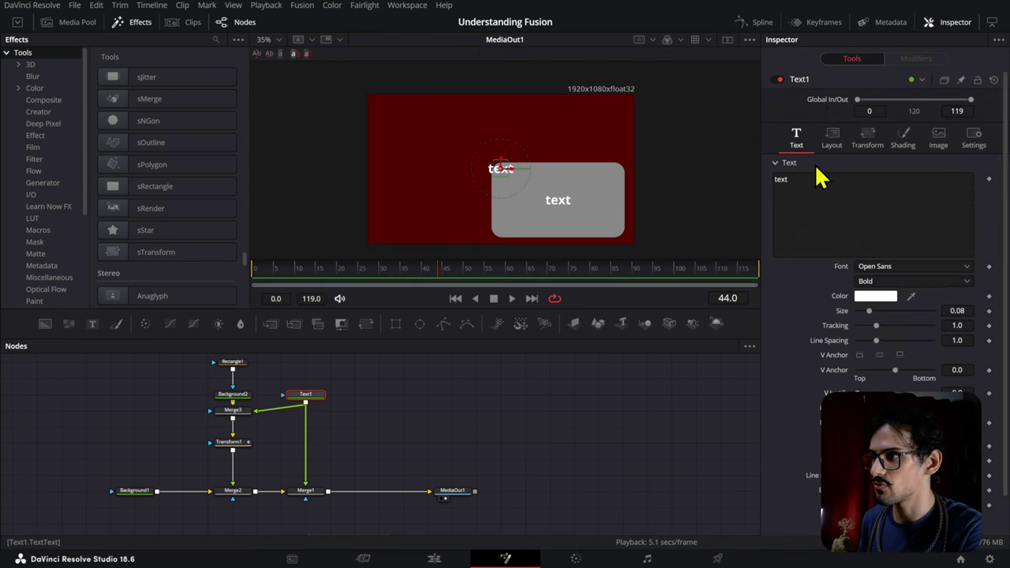
triple_click(829, 183)
text(sfjjs)
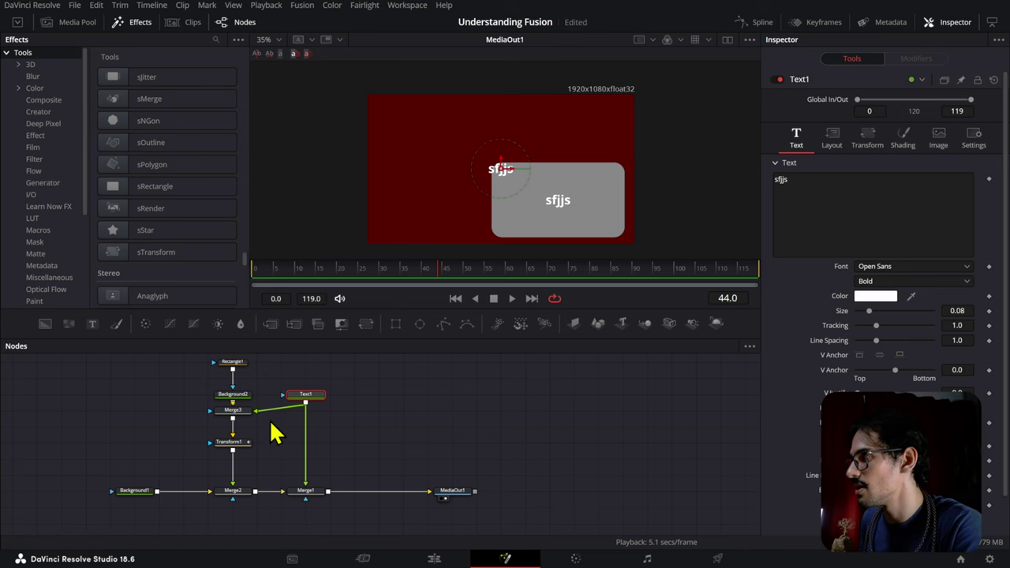
key(ctrl+z)
Try deleting Merge1, and undo the node changes back to before the extra merge was added between Background2 and Transform1.
click(319, 490)
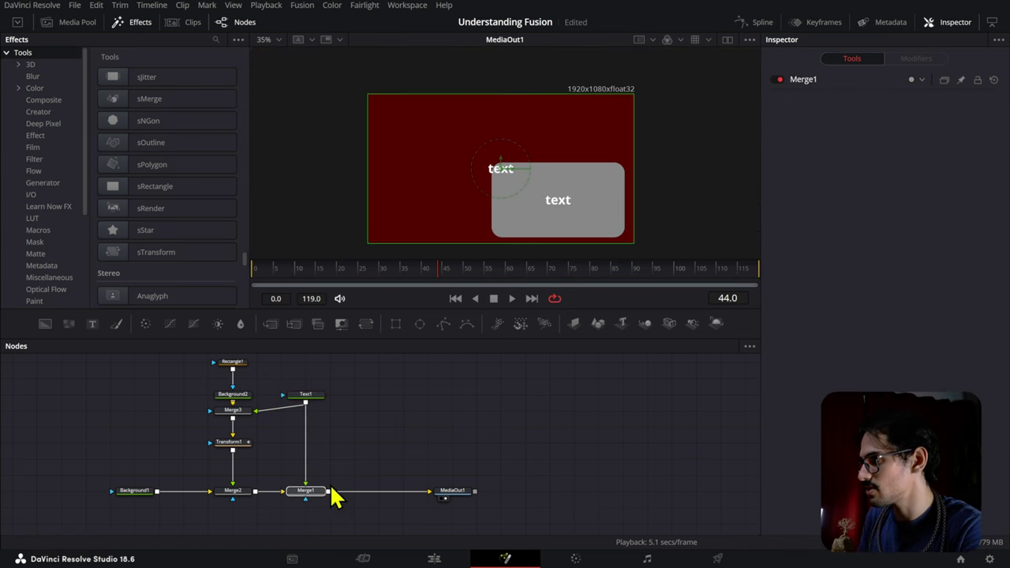
key(Delete)
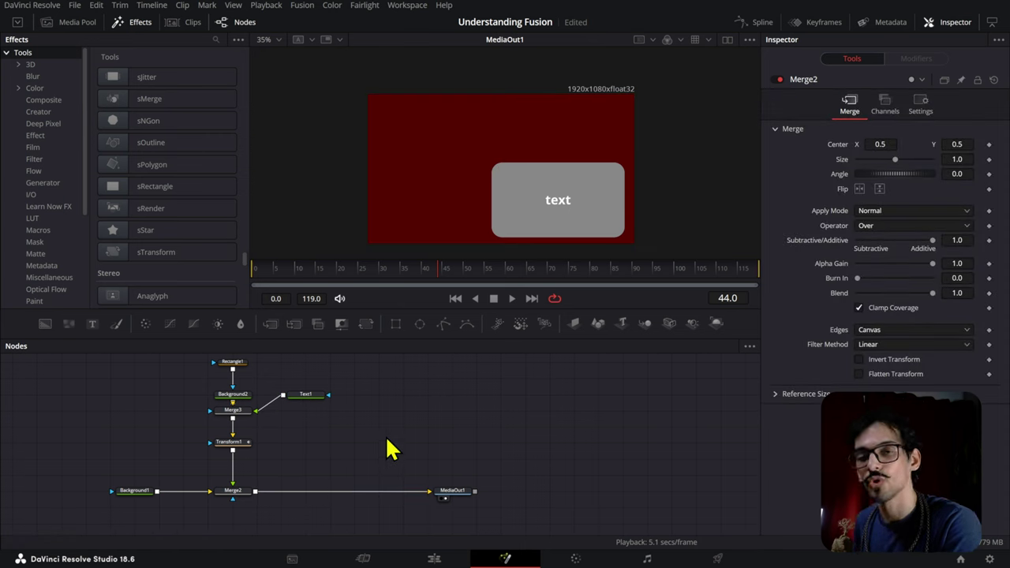
scroll(221, 415, up, 1)
drag(207, 387, 262, 456)
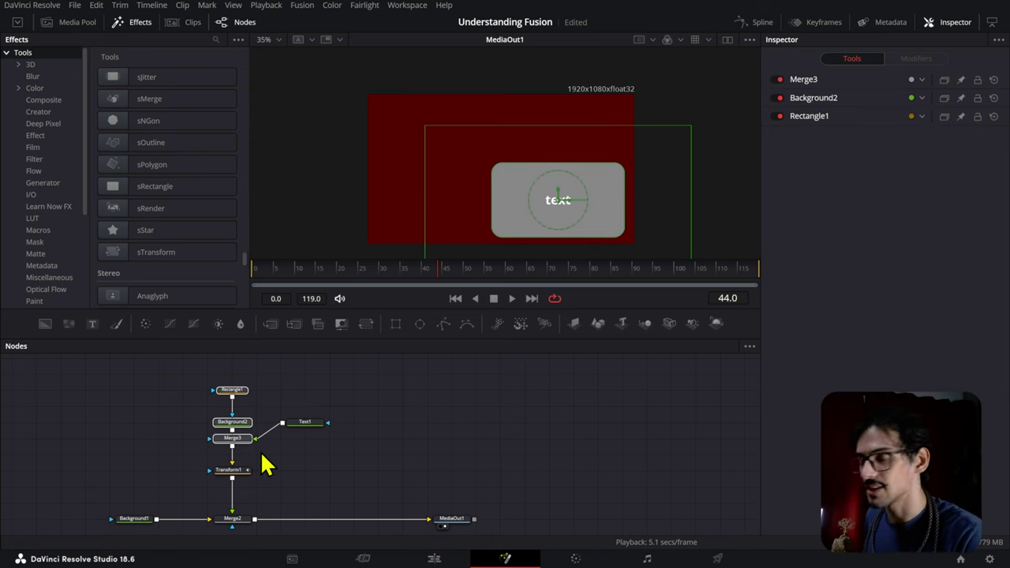
key(ctrl+z)
key(ctrl+z)
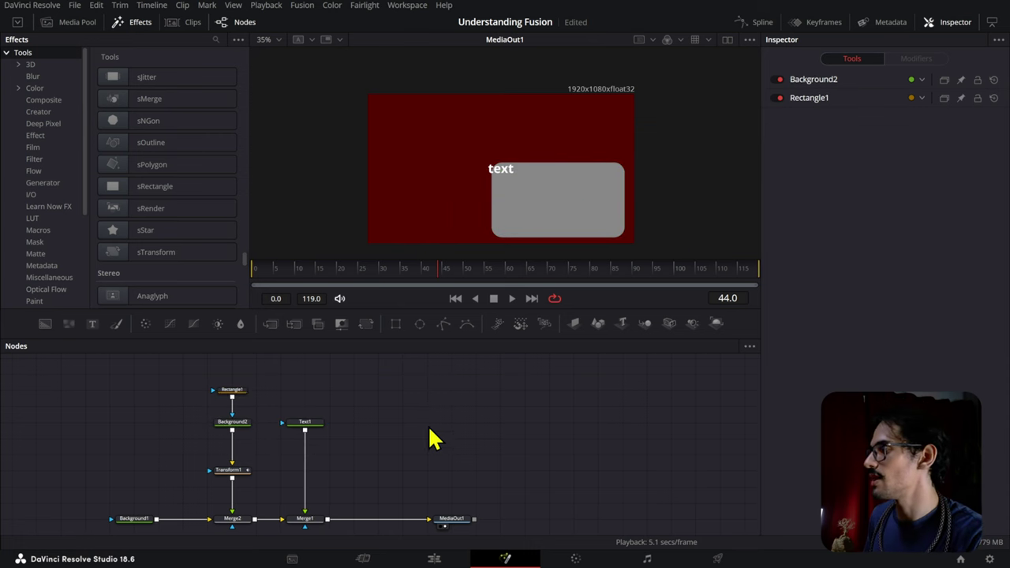